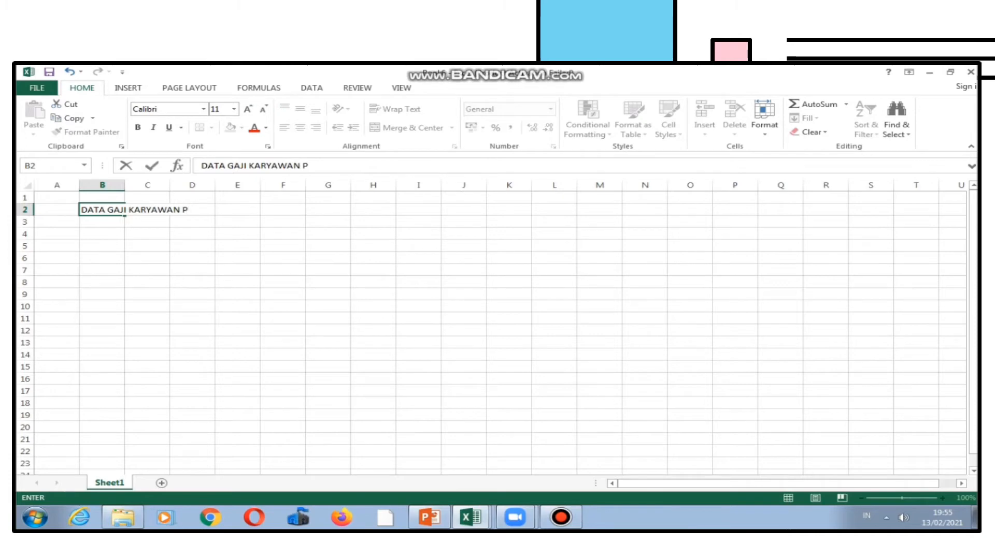
Complete the title in cell B2 as DATA GAJI KARYAWAN PT MUTIARA INDAH.
text(UTIARA INDA)
key(Return)
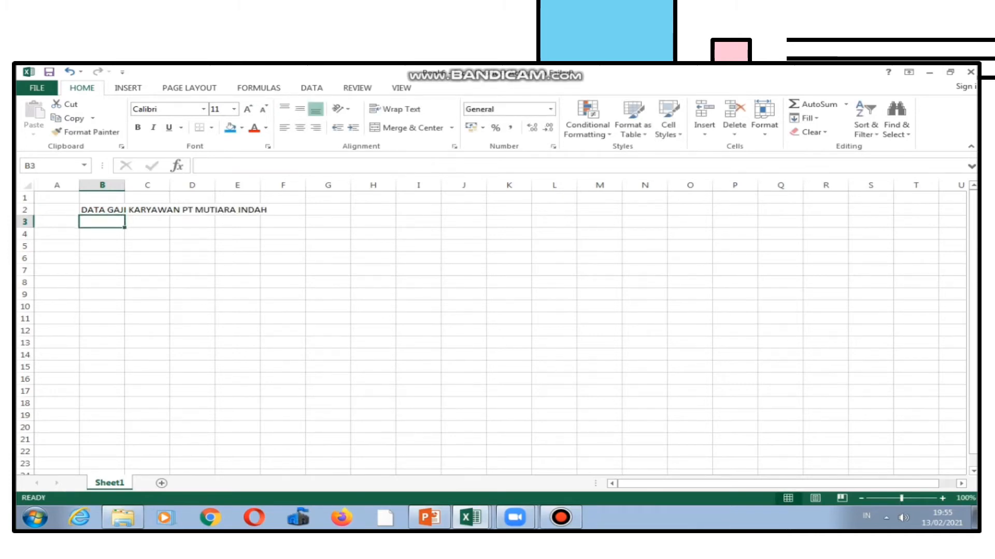
Merge and center the title across cells B2 to G2.
click(147, 234)
click(102, 210)
drag(102, 210, 328, 210)
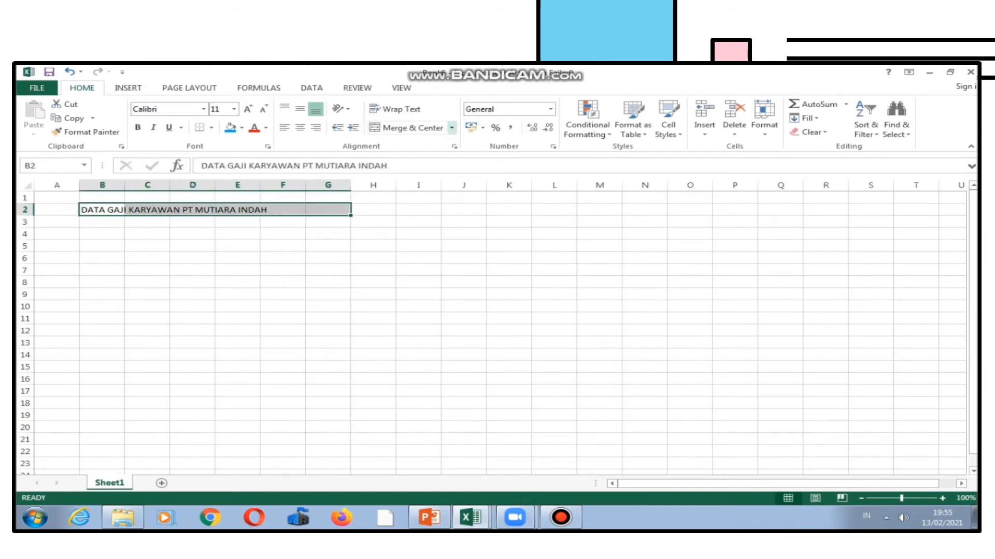
click(451, 128)
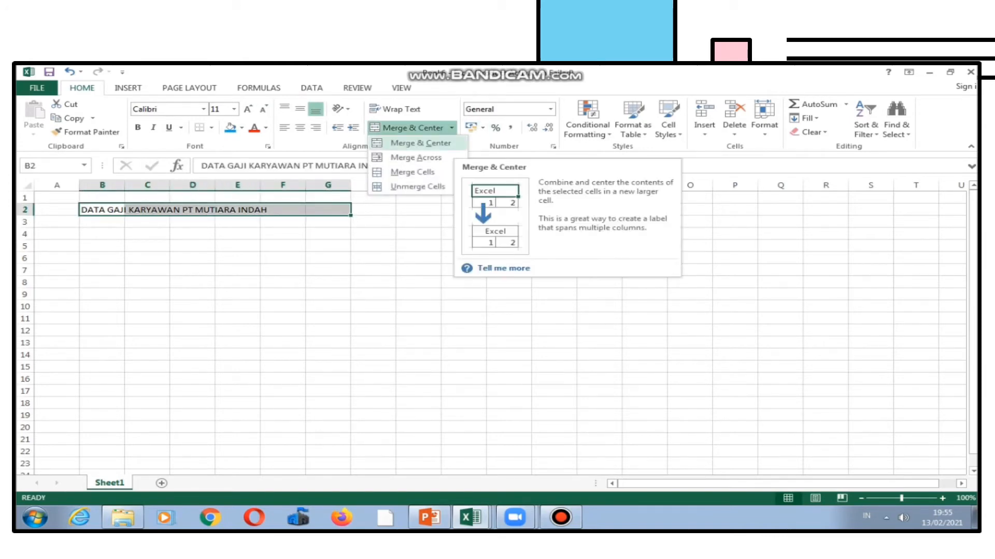
click(420, 143)
click(328, 270)
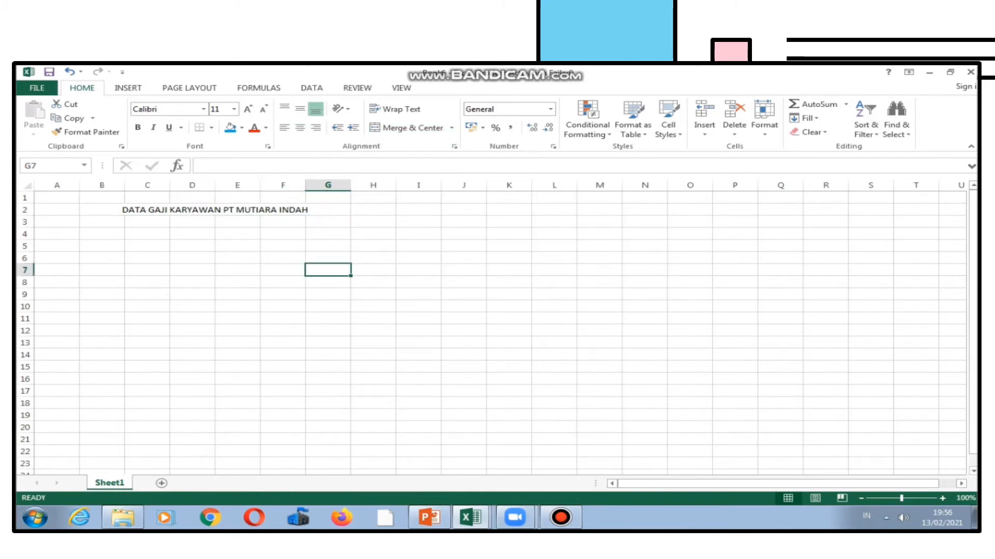
Apply all borders to the range B4:G9 to form the table grid.
click(102, 234)
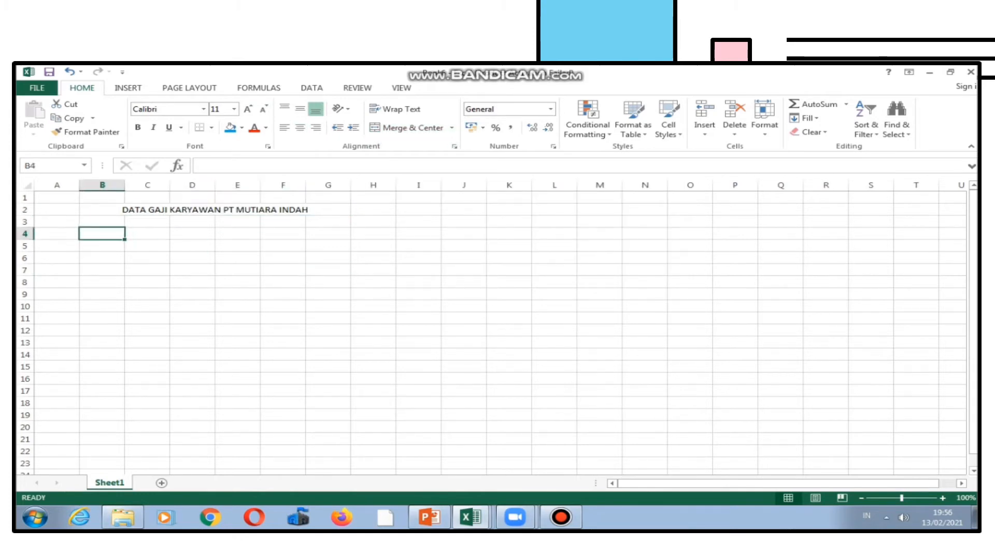
drag(102, 234, 330, 296)
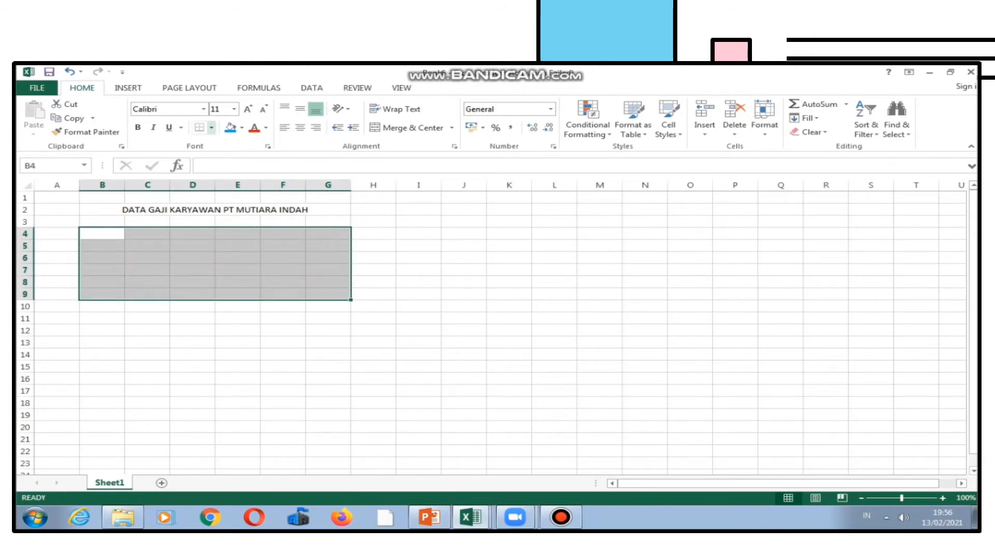
click(211, 128)
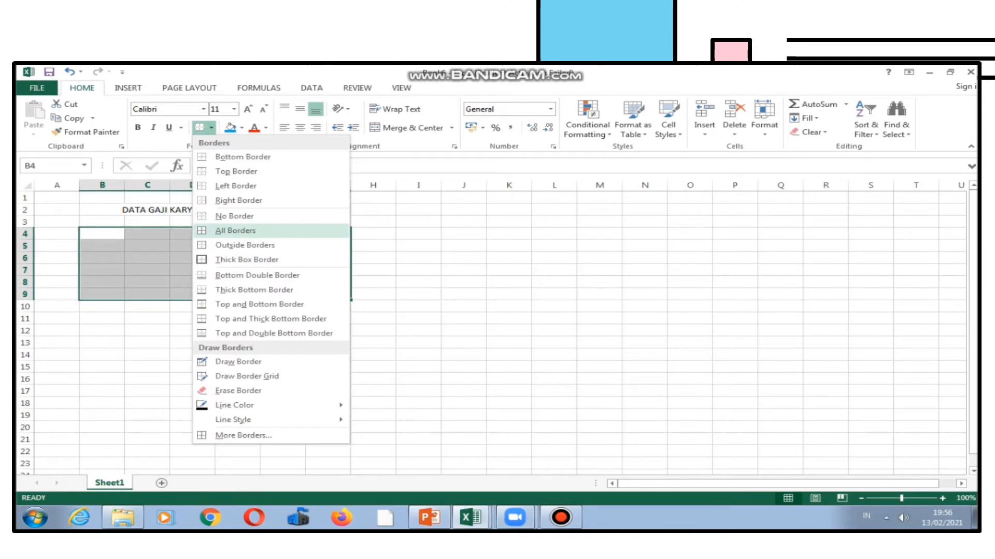
click(235, 230)
Enter the first three column headers NO, NAMA KARYAWAN and GAJI POKOK in cells B4 to D4.
click(101, 233)
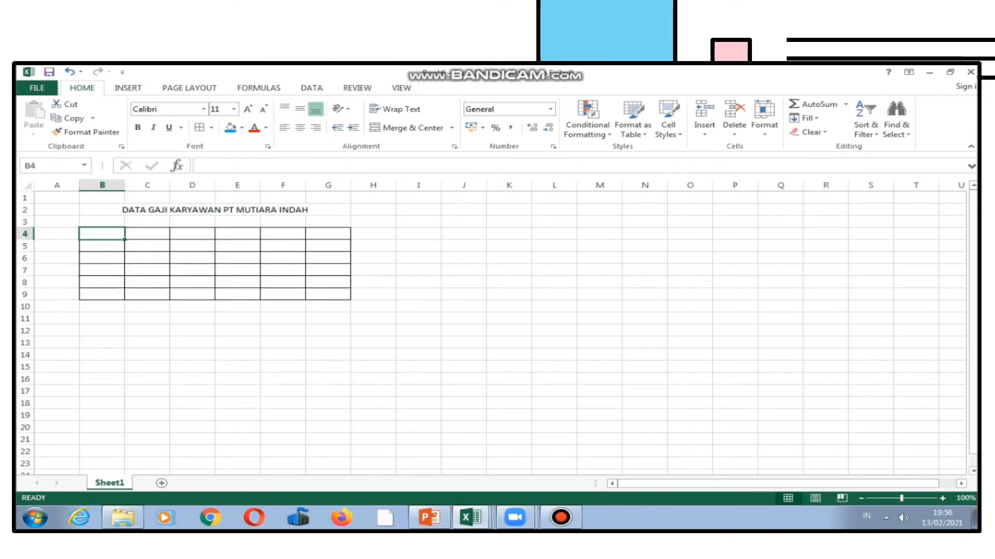
text(NO)
key(Tab)
text(NAMA KARYAWA)
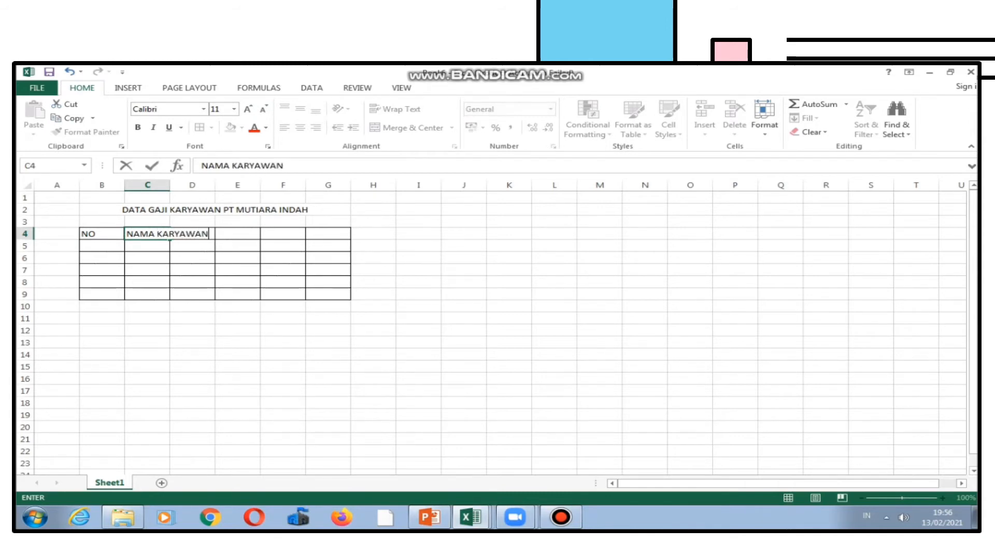
text(N)
key(Tab)
text(GAJI POKOK)
key(Tab)
Enter the remaining column headers UANG MAKAN, UANG TRANSPORT and JUMLAH in cells E4 to G4.
text(UANG MAKAN)
key(Tab)
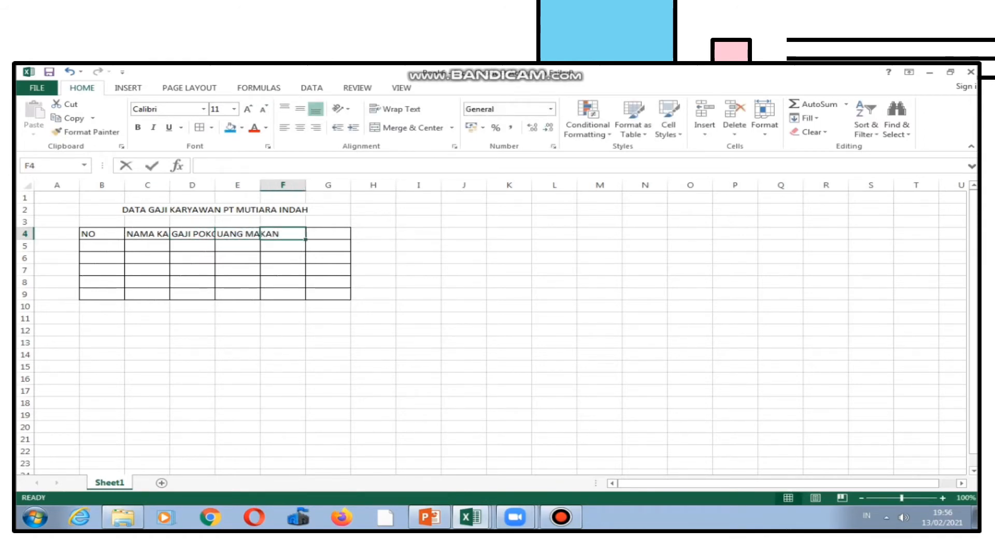
text(UANG TRANSPORT)
key(Tab)
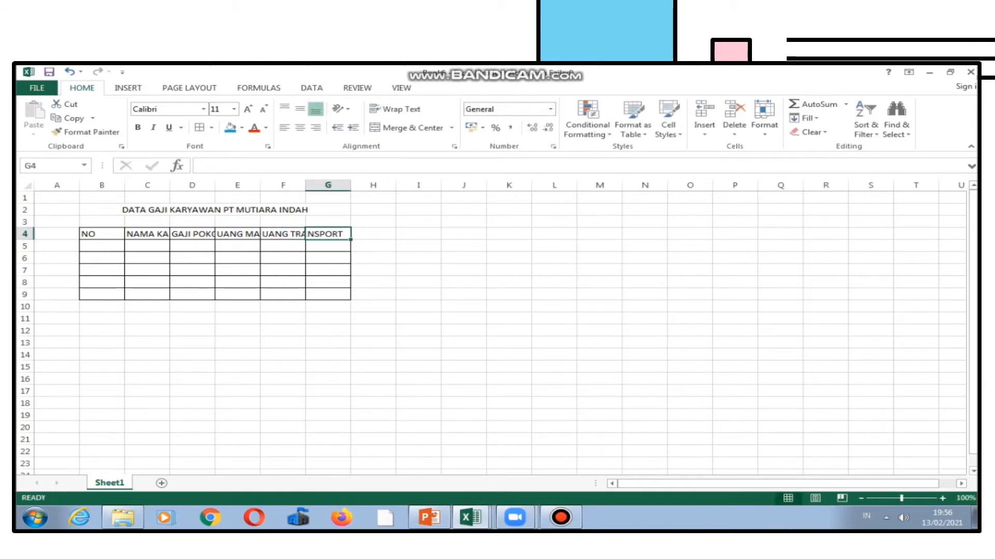
text(JUMLAH)
key(Return)
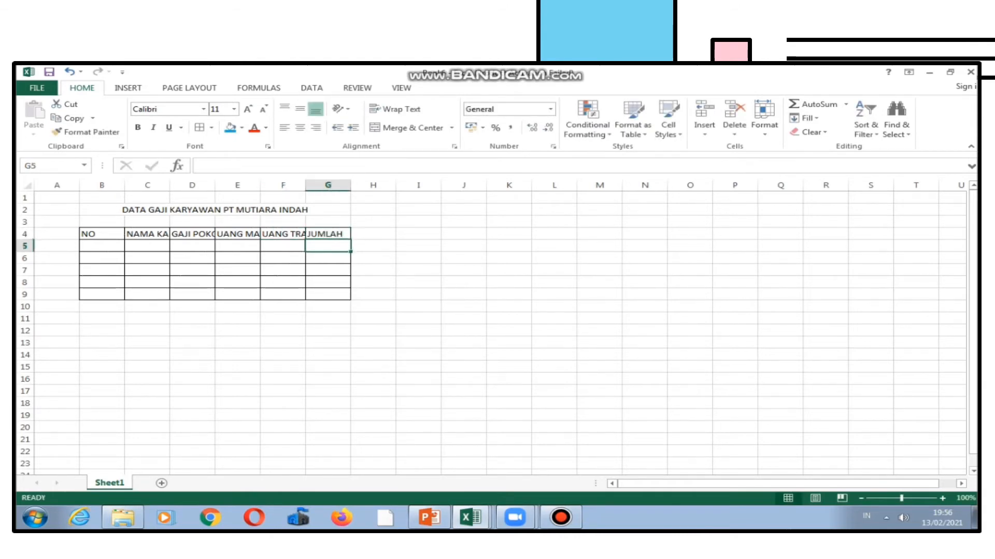
Narrow column B and widen columns C to G so every table header fits.
click(238, 282)
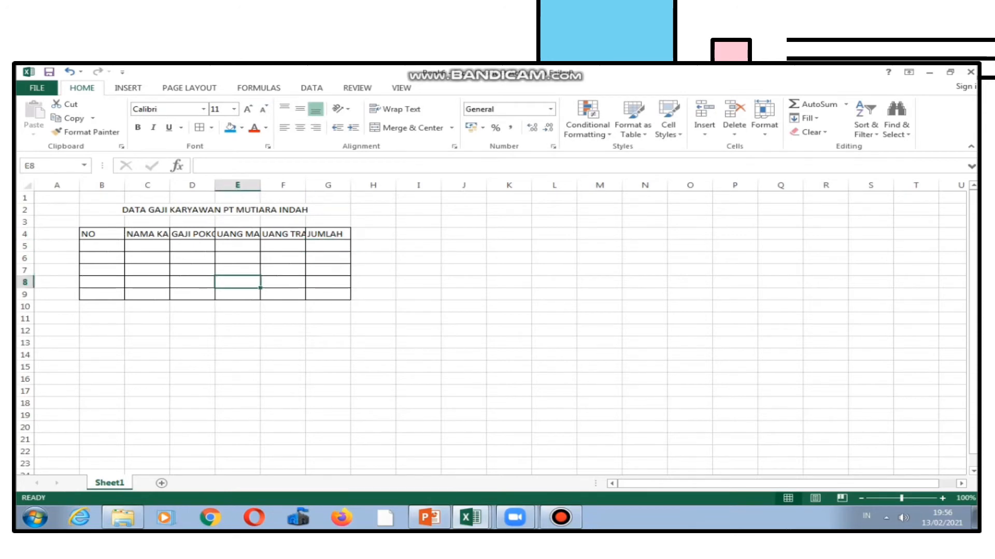
click(147, 234)
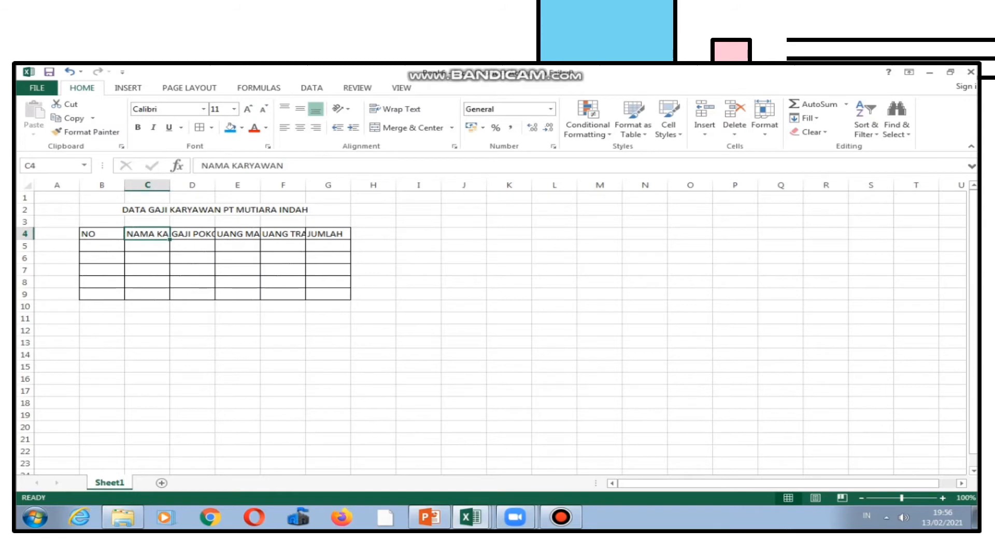
drag(124, 185, 620, 185)
click(643, 257)
Number the rows 1 to 5 in B5:B9 by entering 1 and filling down as a series.
click(94, 246)
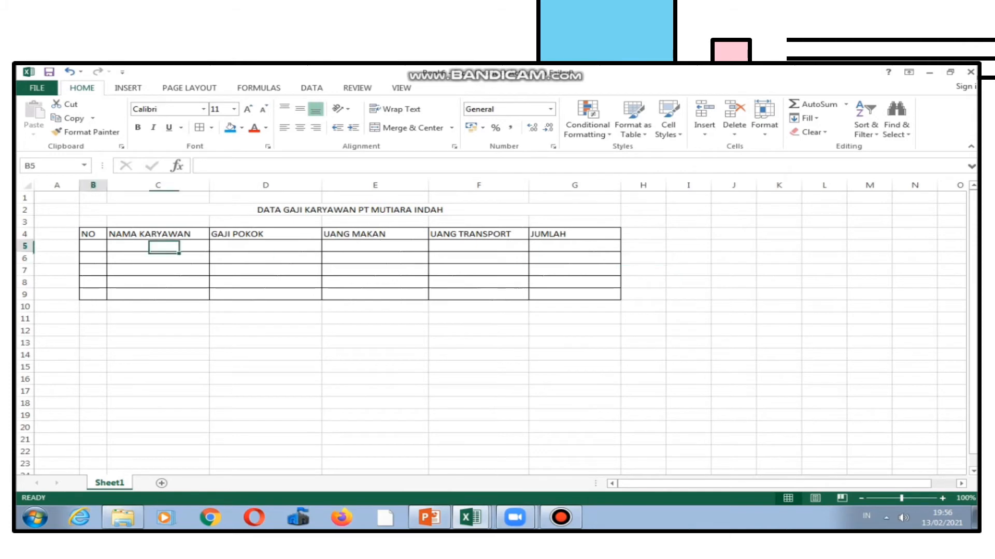
text(1)
key(Return)
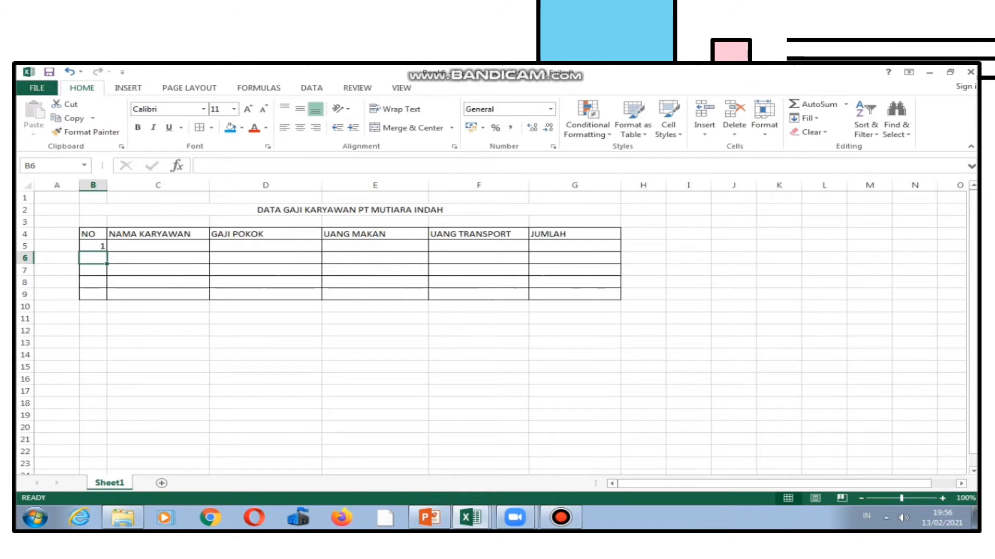
click(158, 270)
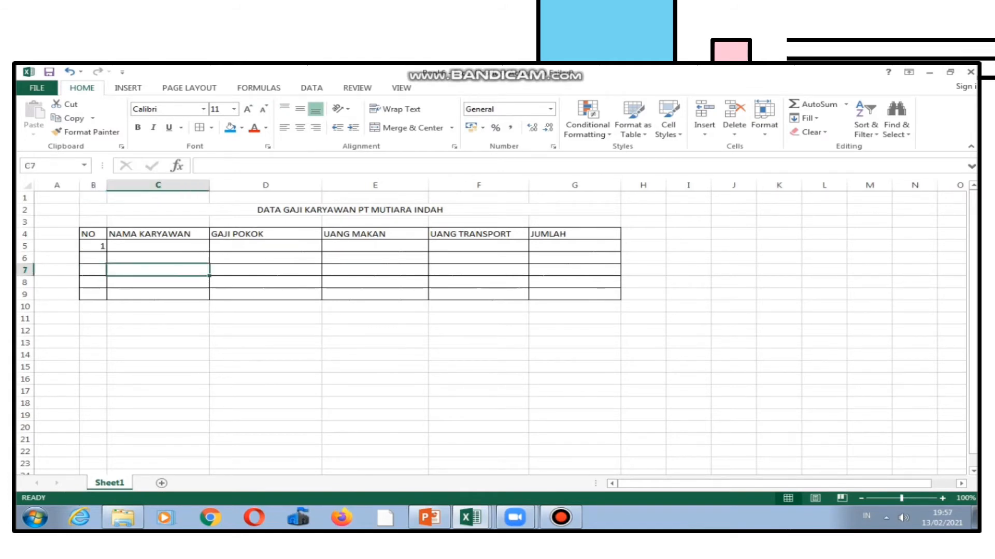
click(93, 246)
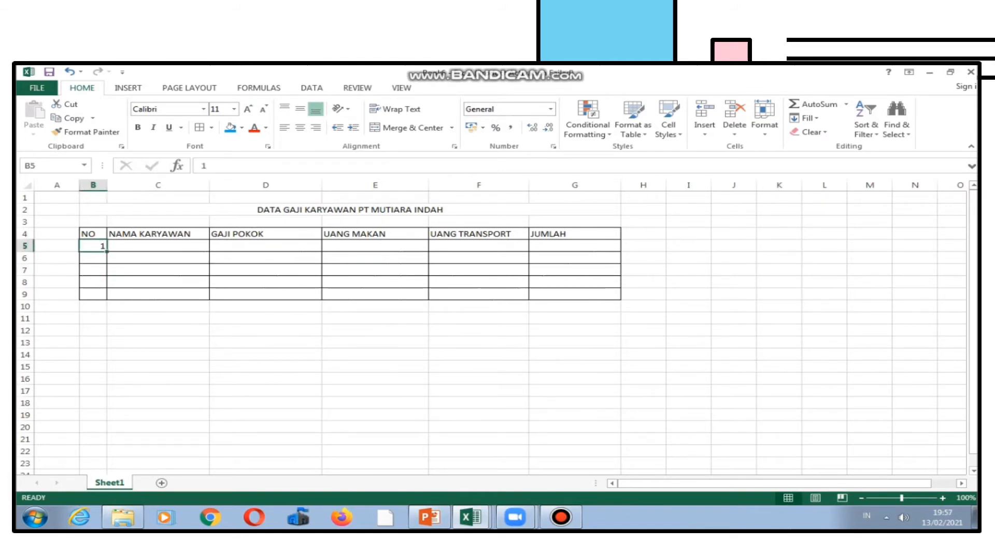
drag(107, 251, 114, 301)
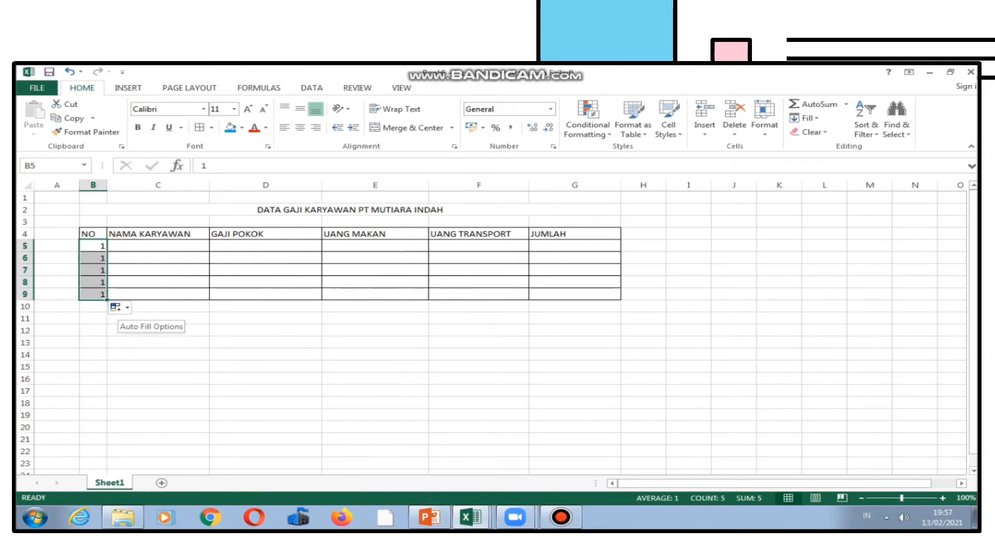
click(120, 307)
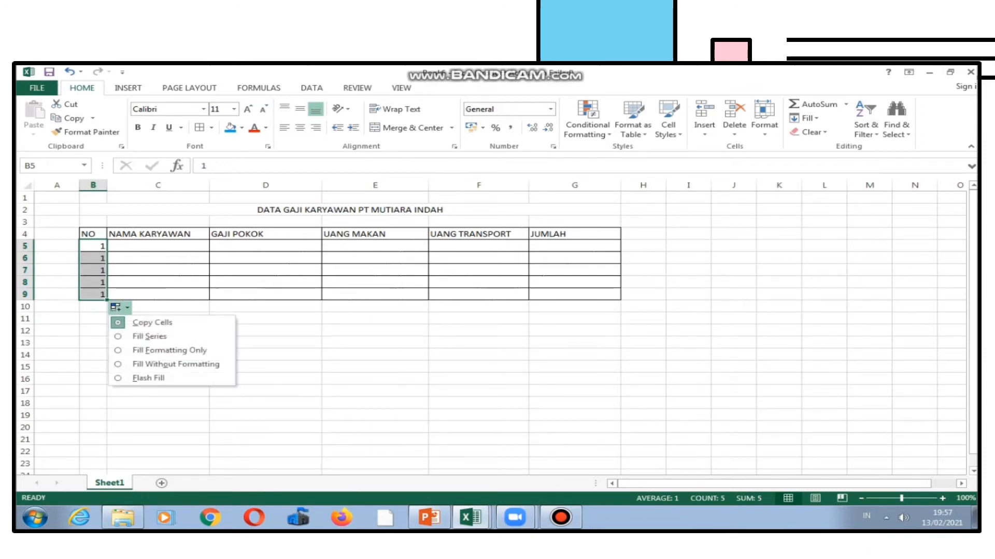
click(149, 336)
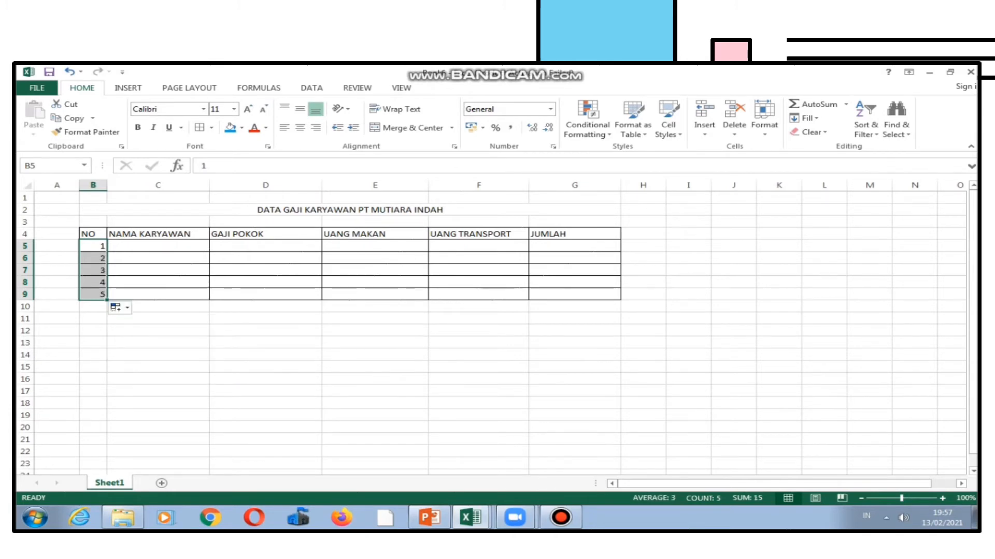
click(158, 294)
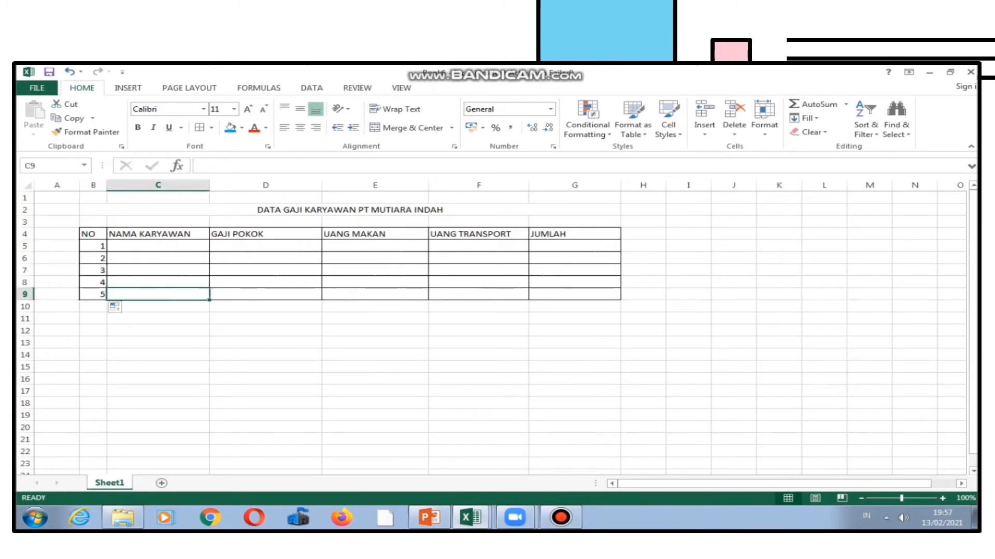
Fill the NAMA KARYAWAN column in C5:C9 with A, B, C, D and E.
click(158, 246)
text(A)
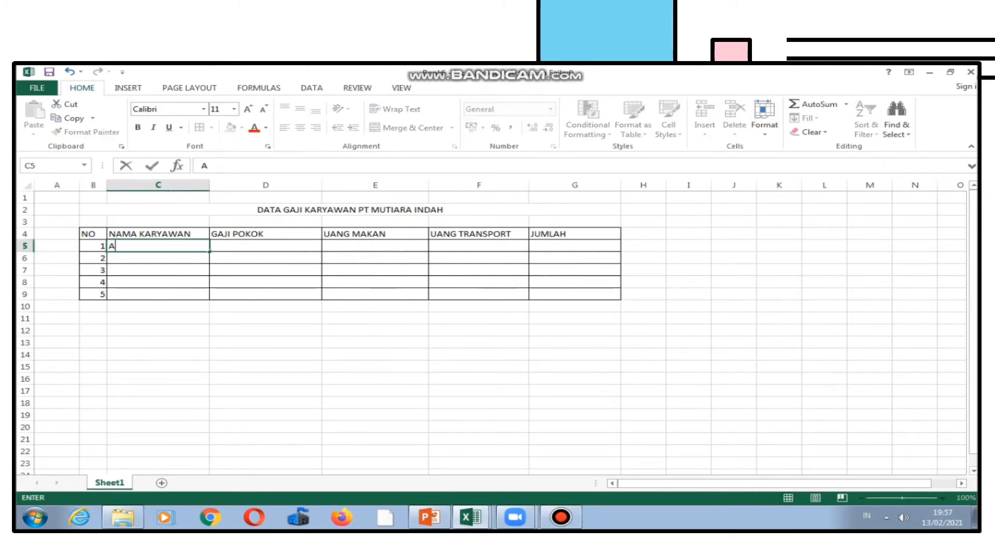
key(Return)
text(B)
key(Return)
text(C)
key(Return)
text(D)
key(Return)
text(E)
key(Tab)
Enter 500000 as the GAJI POKOK of employee A in cell D5.
key(Up)
key(Up)
key(Up)
key(Up)
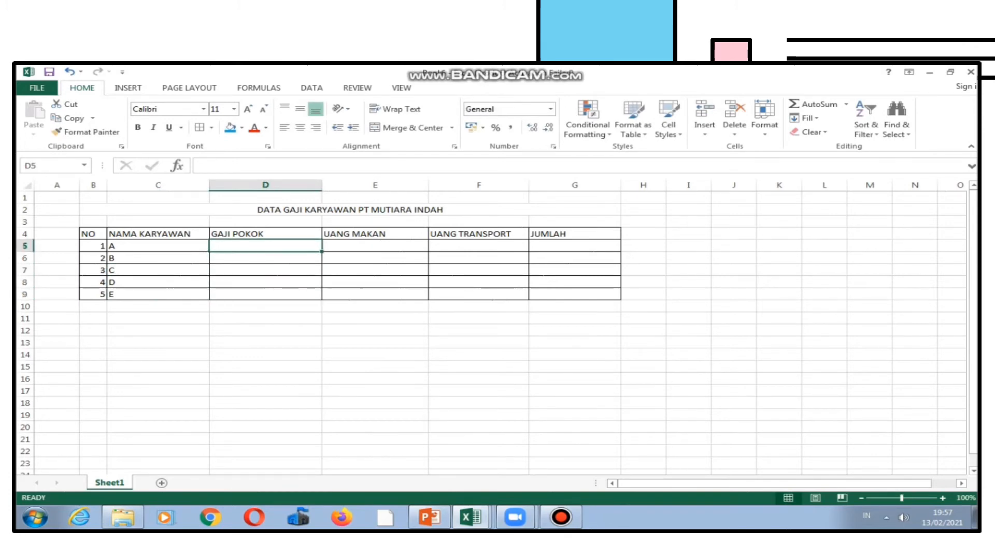
text(55)
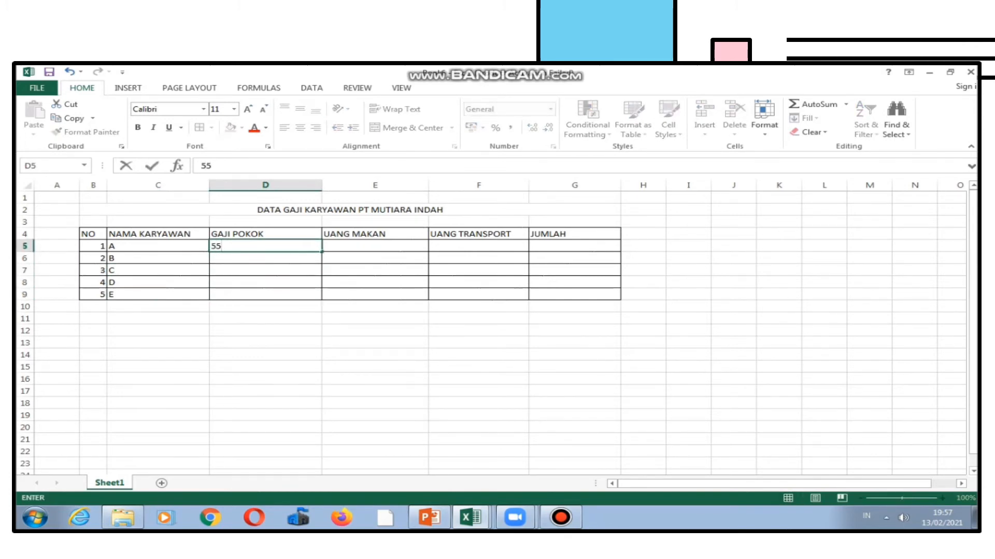
text(0000)
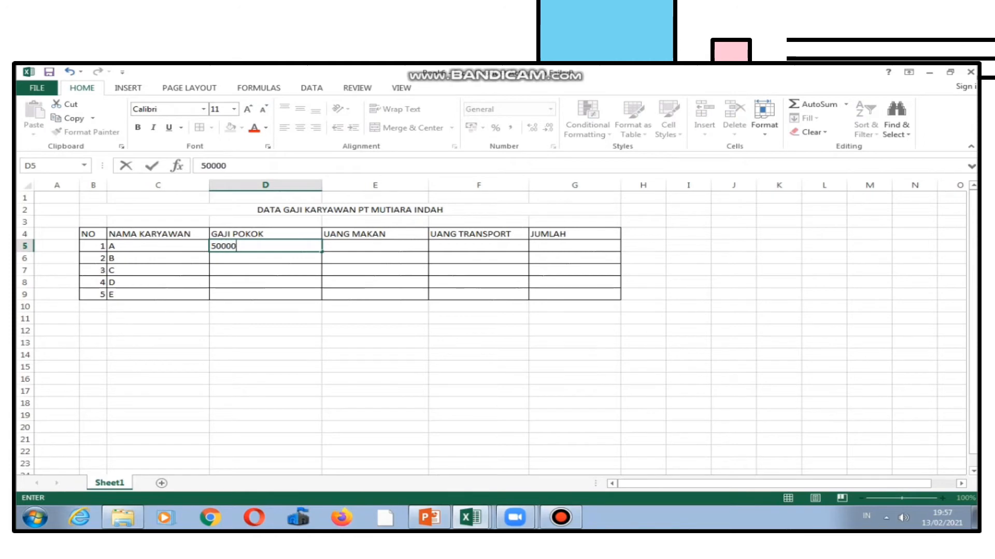
text(0)
key(Return)
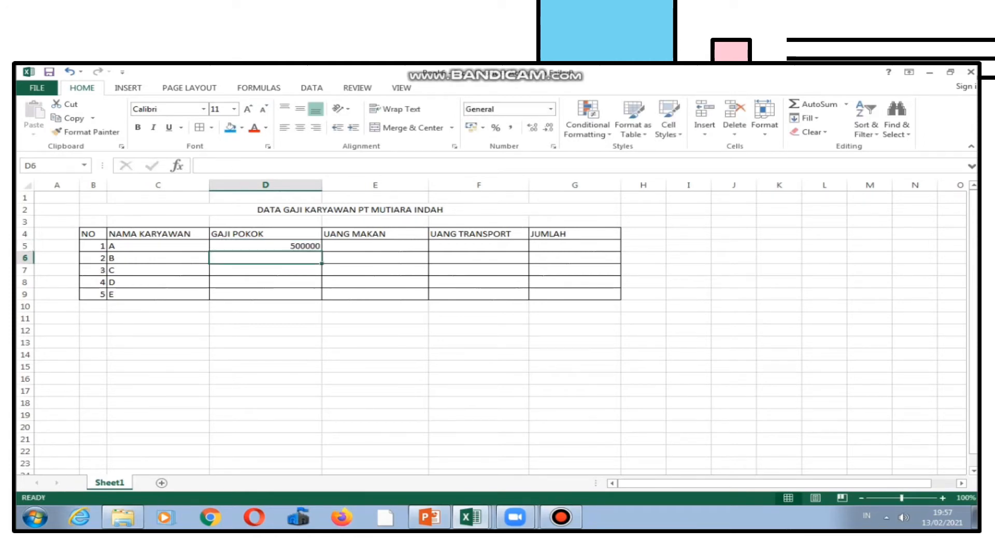
Apply the Accounting number format to the amount cells D5:G9.
click(265, 246)
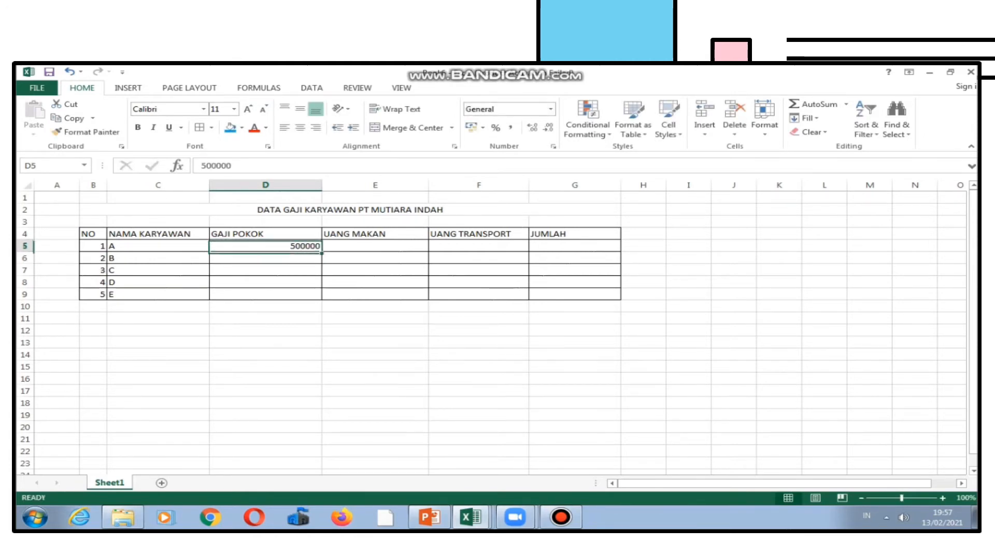
drag(266, 247, 596, 294)
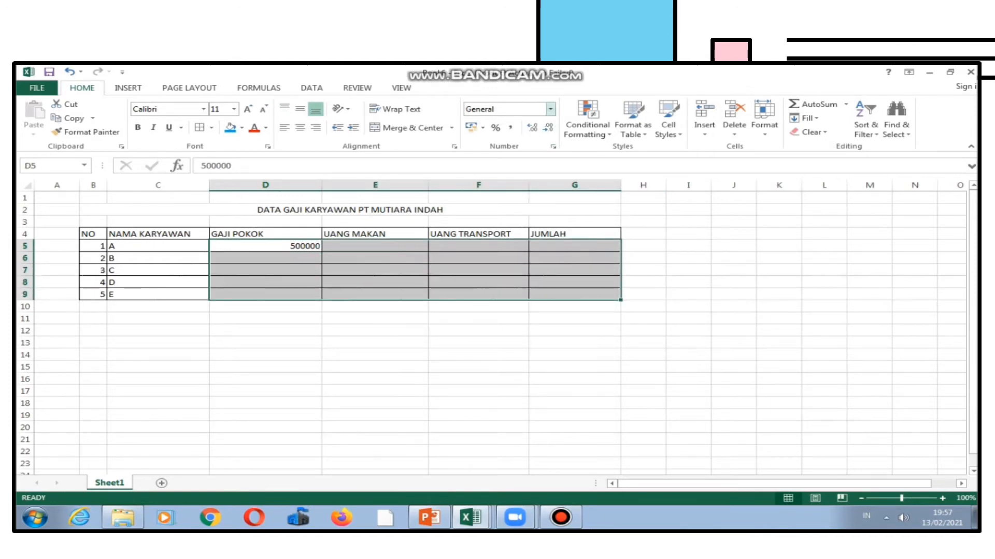
click(550, 109)
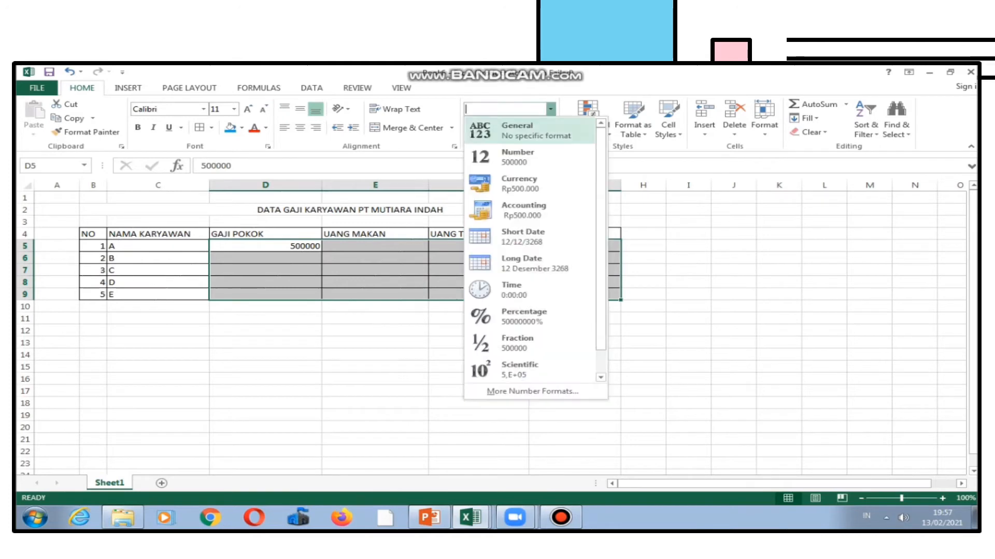
click(513, 213)
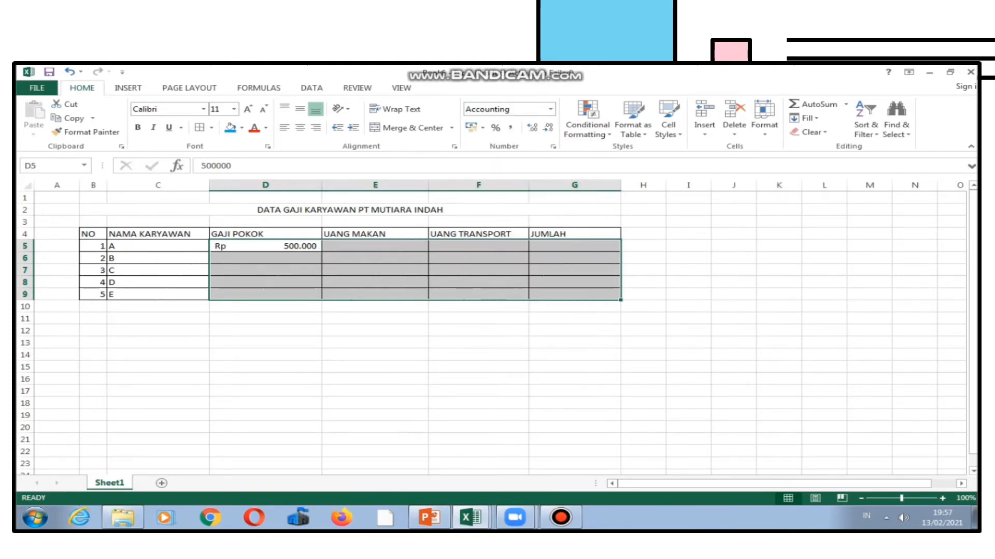
Enter the GAJI POKOK amounts 550000 for employee B and 600000 for employee C.
click(266, 270)
click(266, 258)
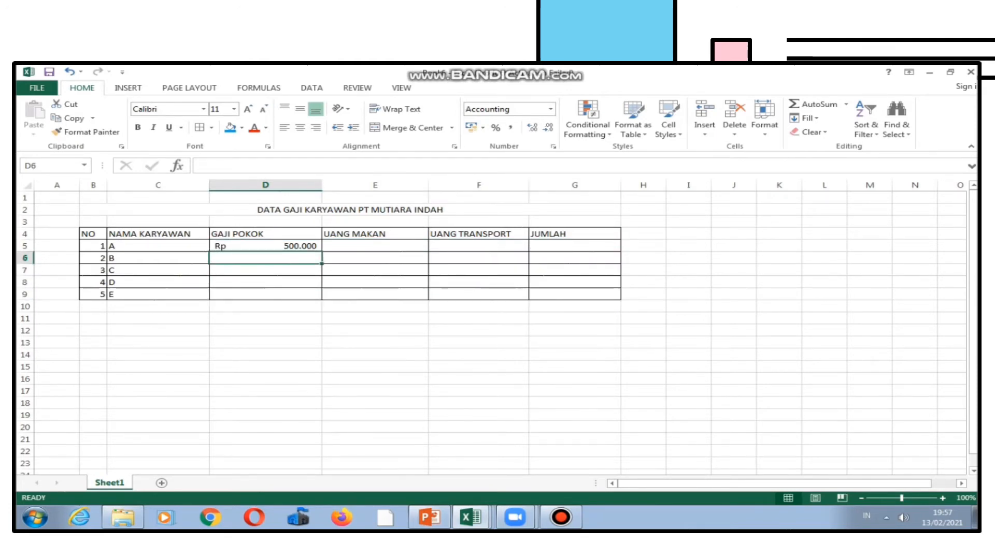
text(550000)
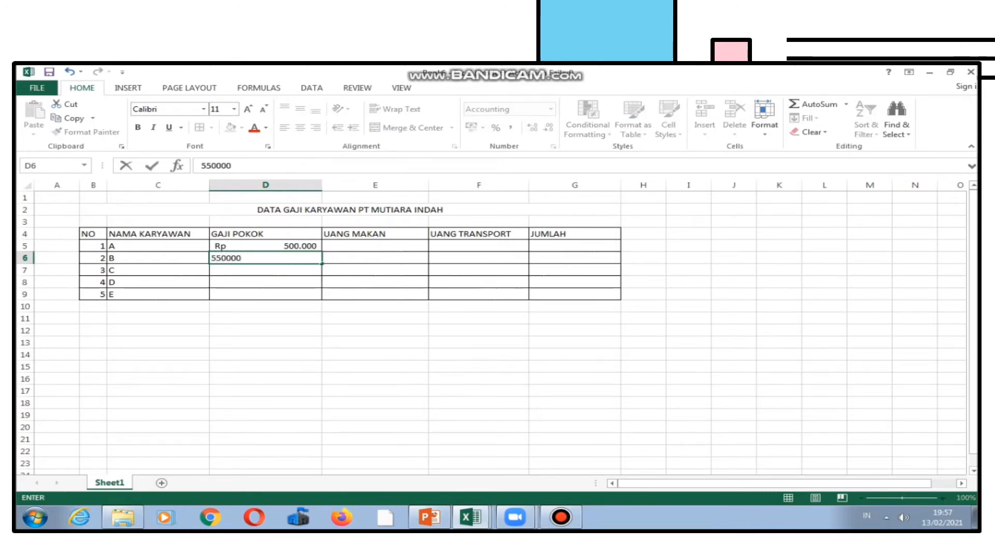
key(Return)
text(6)
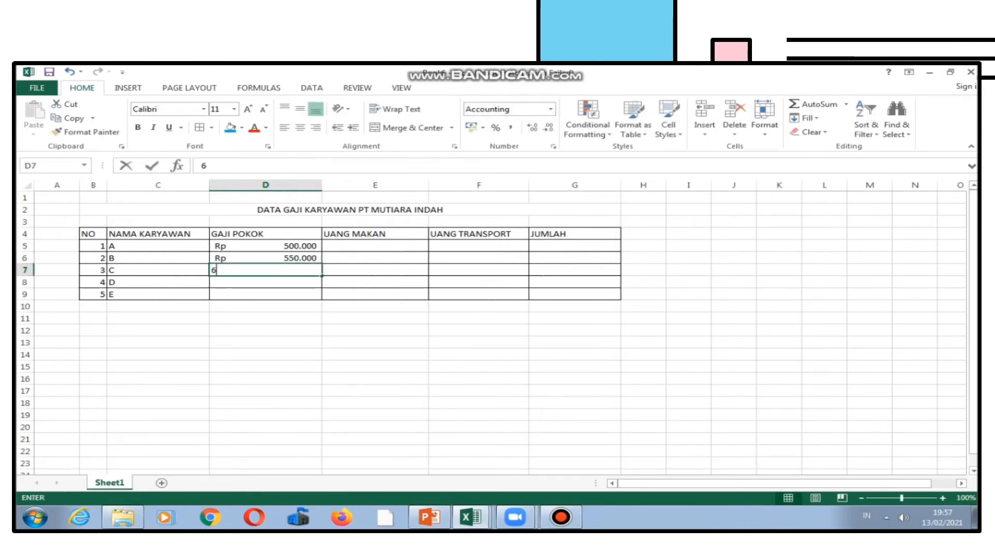
text(00.00000)
key(Return)
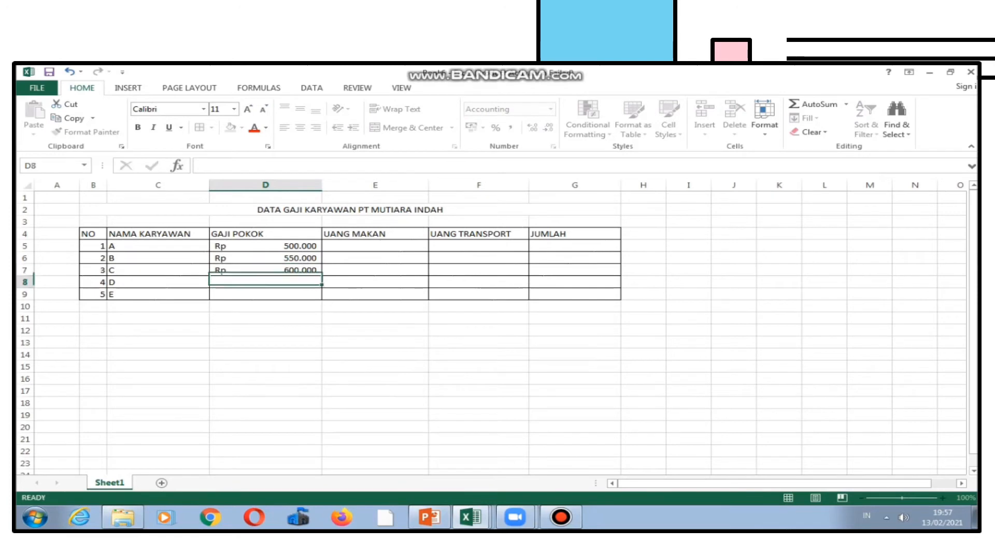
Enter the GAJI POKOK amounts 700000 for employee D and 850000 for employee E in D8:D9.
text(700.000)
key(Return)
text(85)
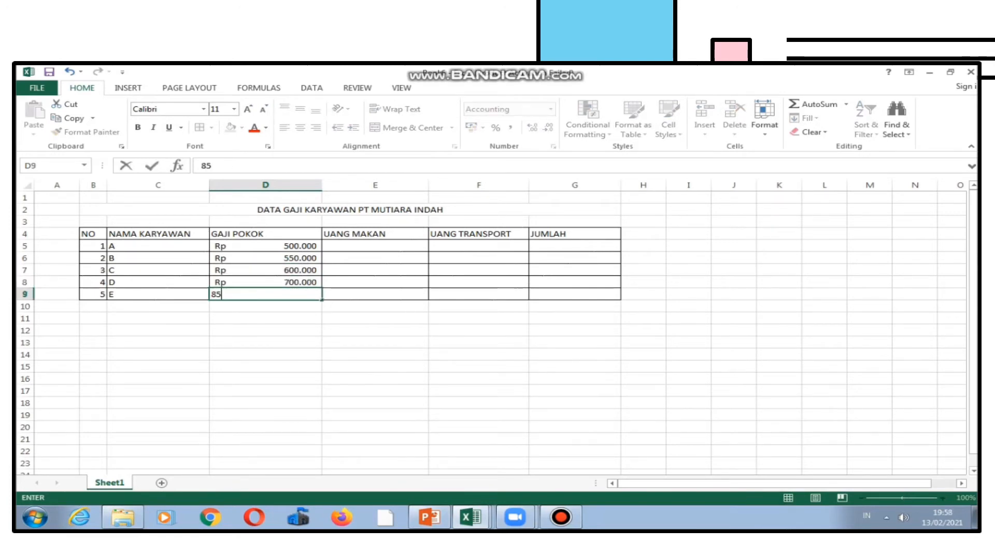
text(0.000)
key(Return)
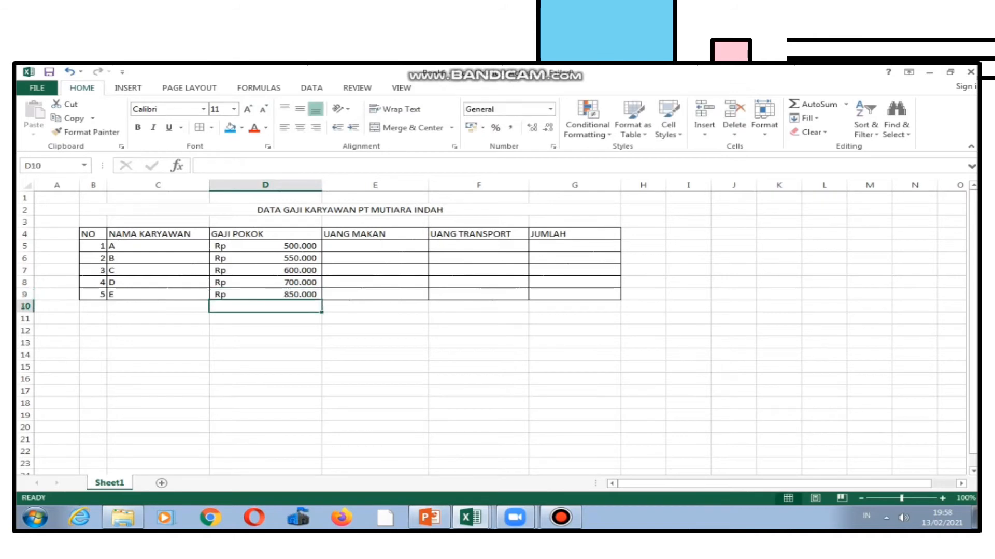
Enter 25000 as the UANG MAKAN of employee A in cell E5.
key(Right)
key(Right)
key(Up)
key(Up)
key(Up)
key(Up)
key(Up)
key(Left)
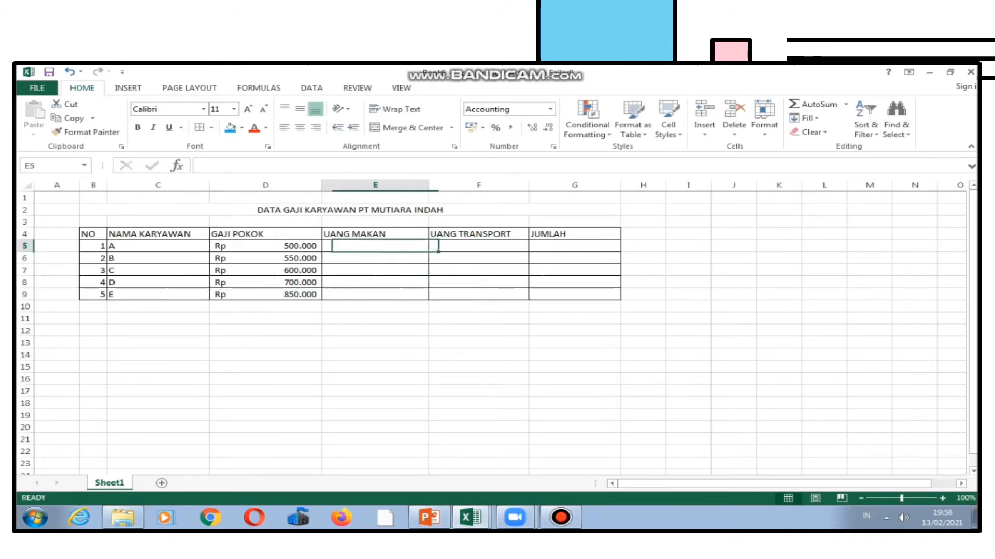
text(25)
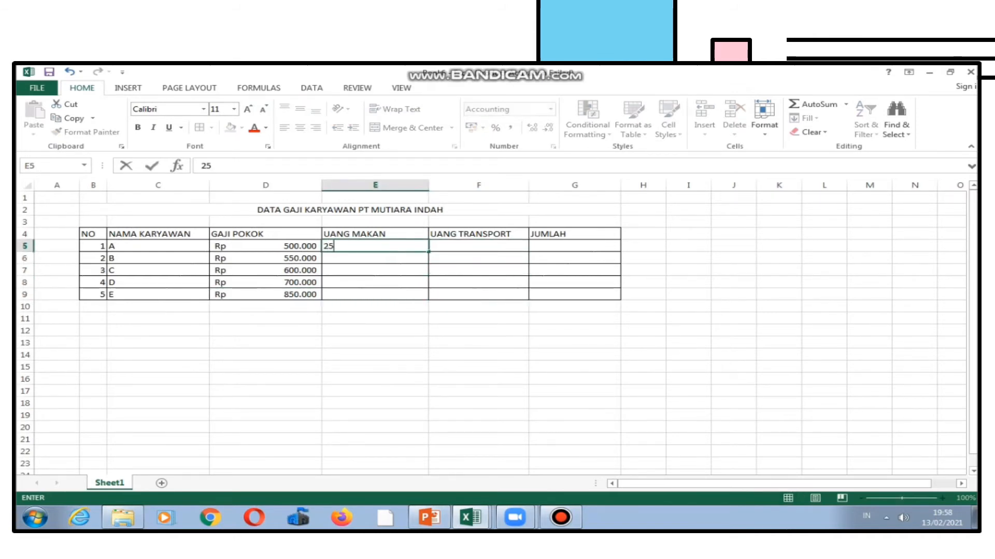
text(.000)
key(Return)
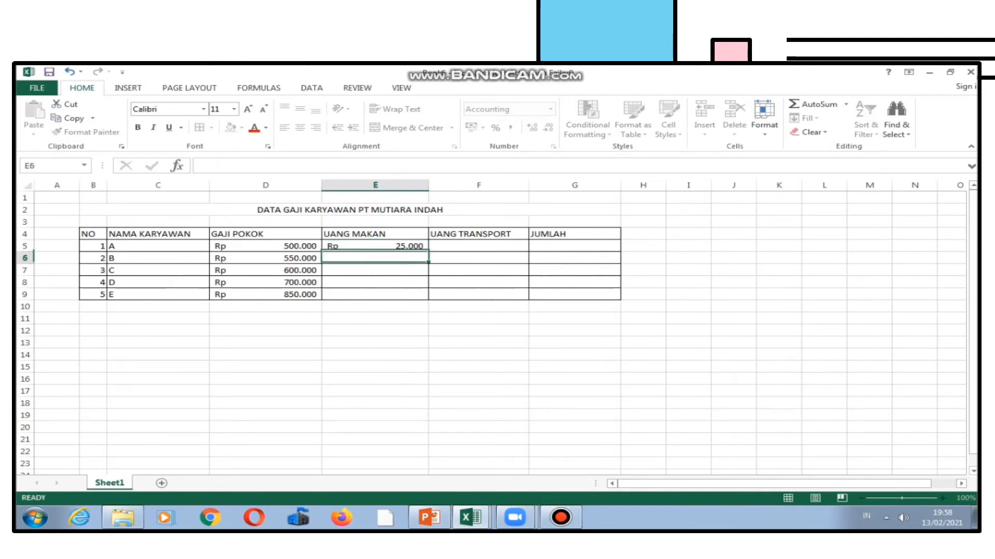
Enter 40000 as the UANG TRANSPORT of employee A in cell F5.
key(Right)
key(Up)
text(40)
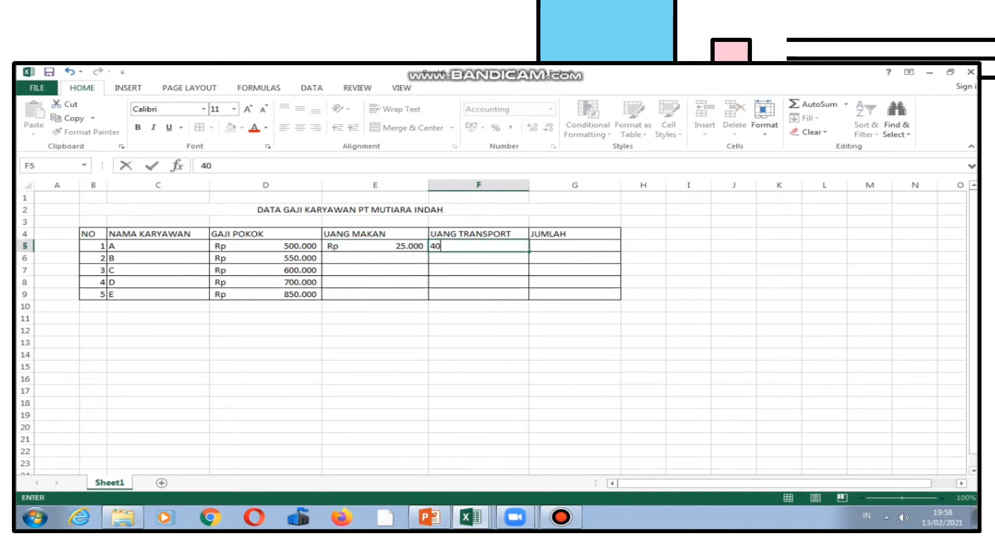
key(Return)
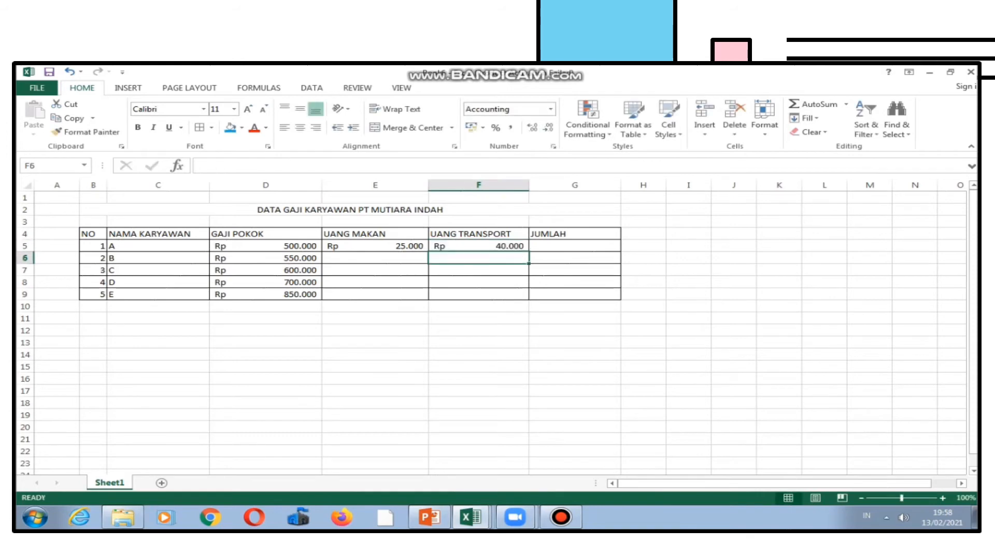
Copy employee A's UANG MAKAN and UANG TRANSPORT amounts in E5:F5 down to row 9 for the other employees.
click(375, 306)
click(375, 246)
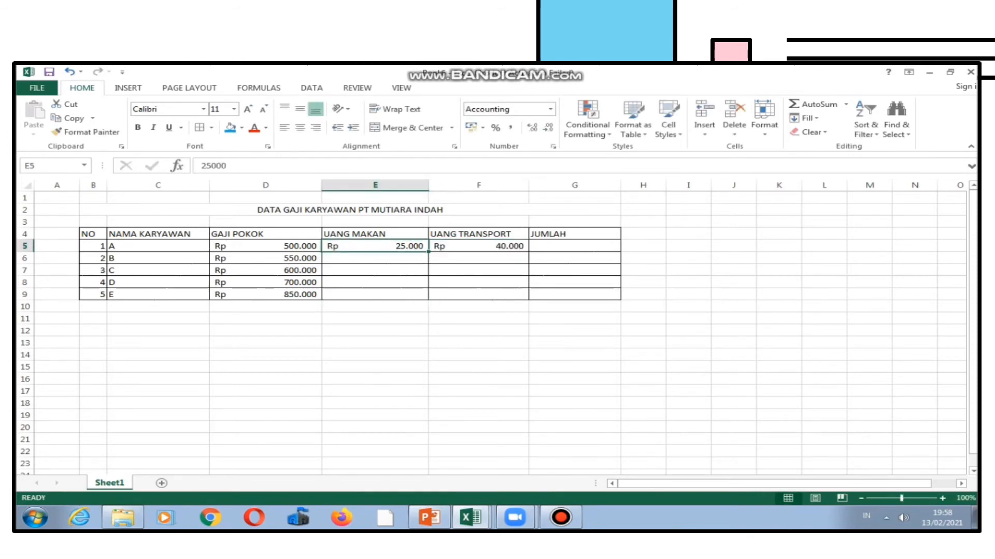
drag(375, 246, 479, 246)
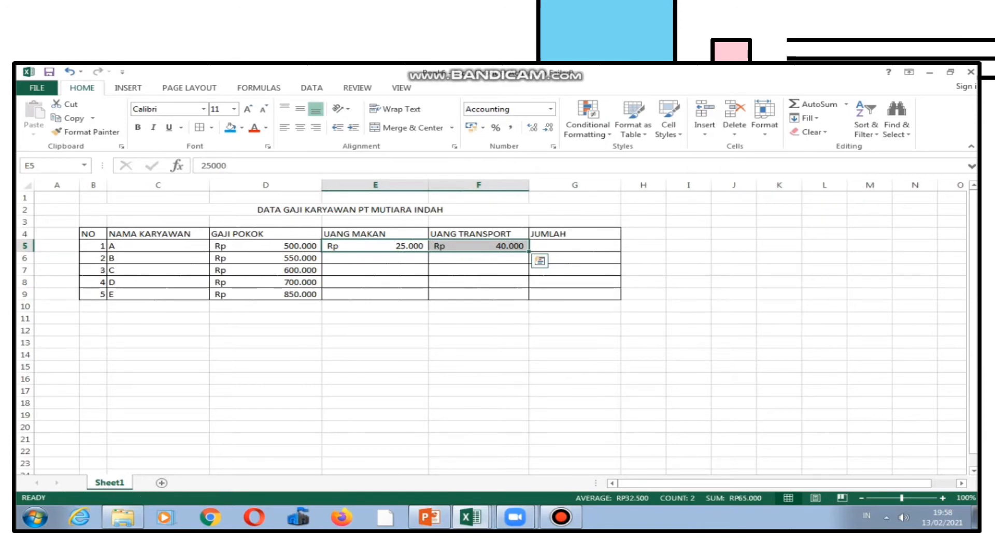
drag(529, 252, 529, 300)
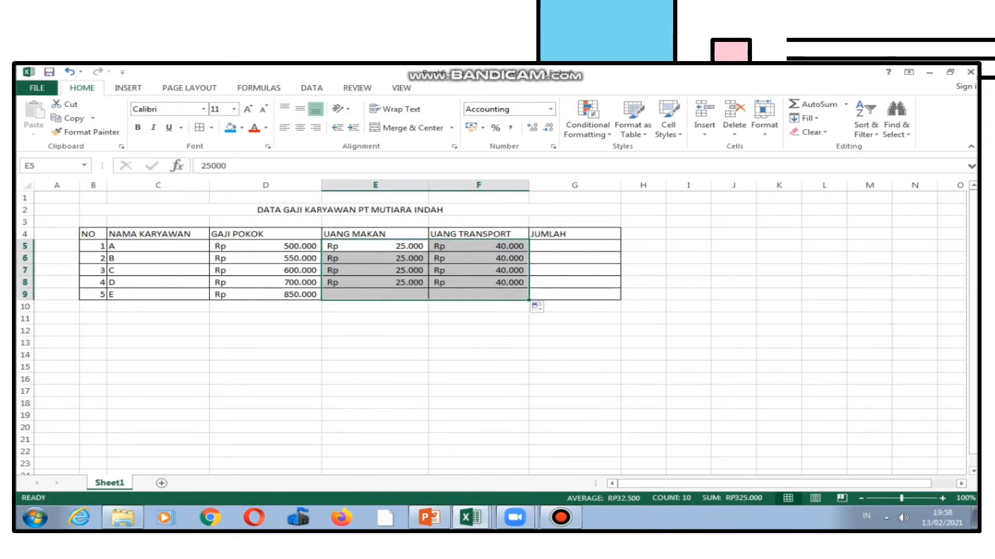
click(478, 330)
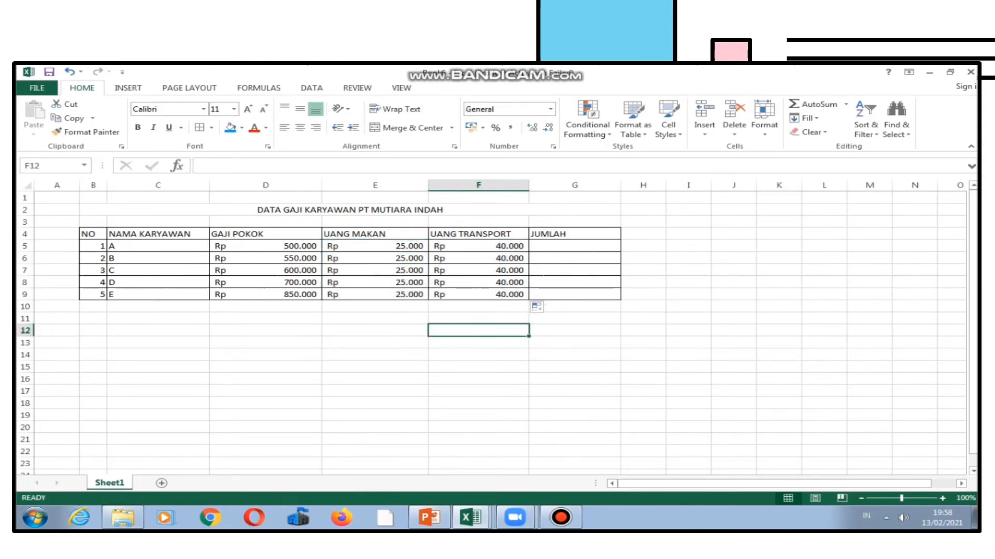
Format the title and table in B2:G9 with the Times New Roman font at size 12.
drag(322, 210, 321, 294)
click(203, 109)
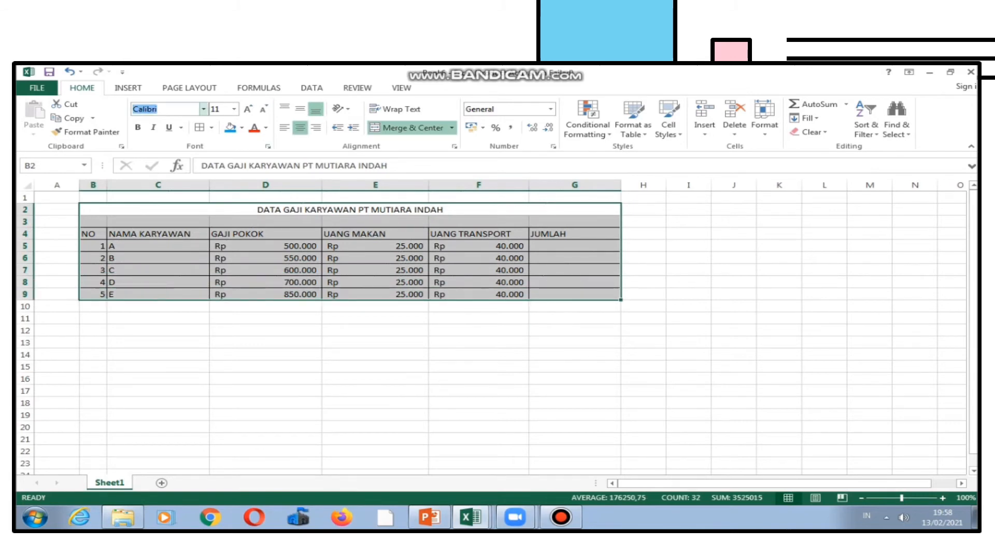
text(Times New Roman)
key(Return)
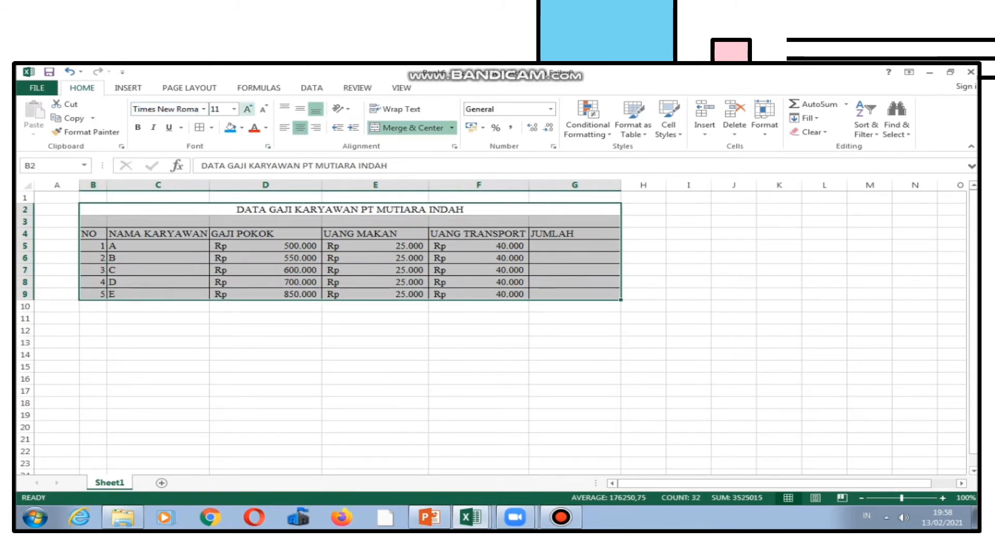
click(248, 109)
Align the contents of B2:G9 to the middle vertically and the centre horizontally.
click(300, 109)
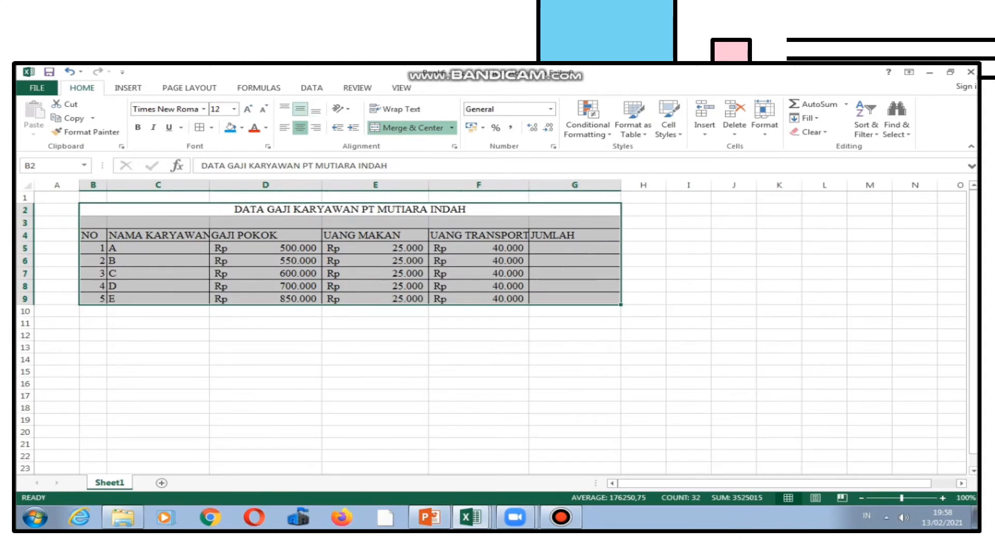
click(300, 128)
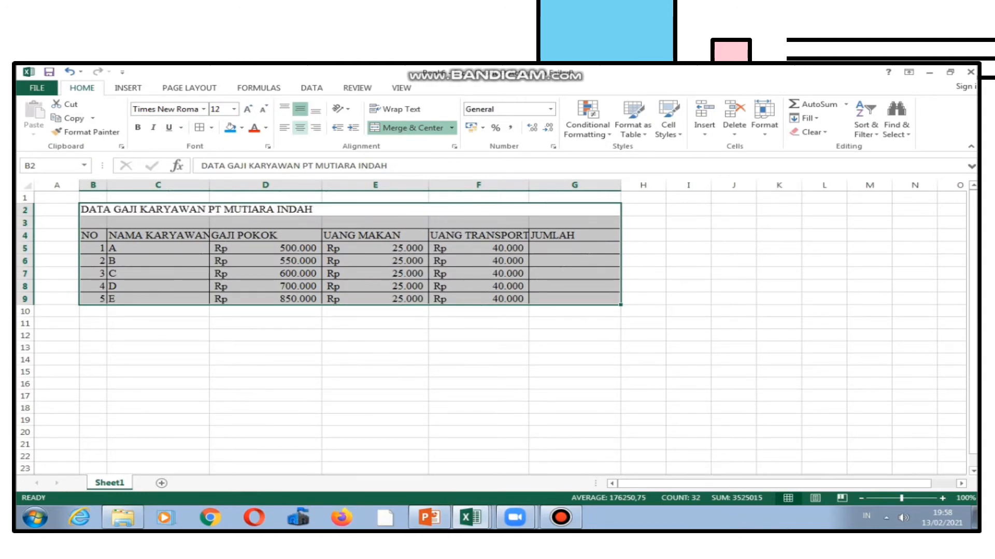
click(300, 128)
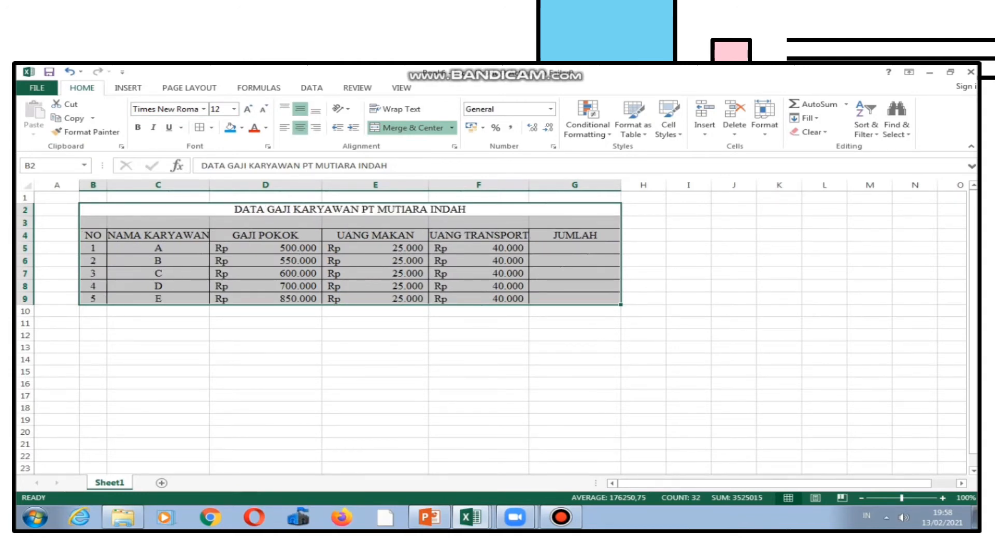
Widen the UANG TRANSPORT and NAMA KARYAWAN columns slightly so their headers fit inside the cells.
click(375, 274)
drag(528, 185, 539, 185)
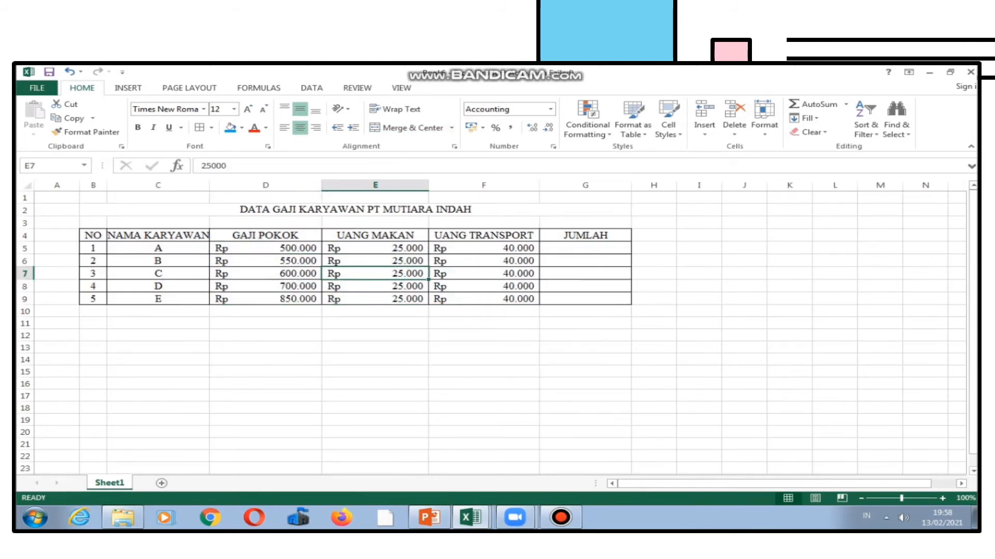
drag(209, 185, 220, 185)
Fill the table's header row B4:G4 with the standard yellow colour.
drag(93, 235, 638, 235)
click(241, 127)
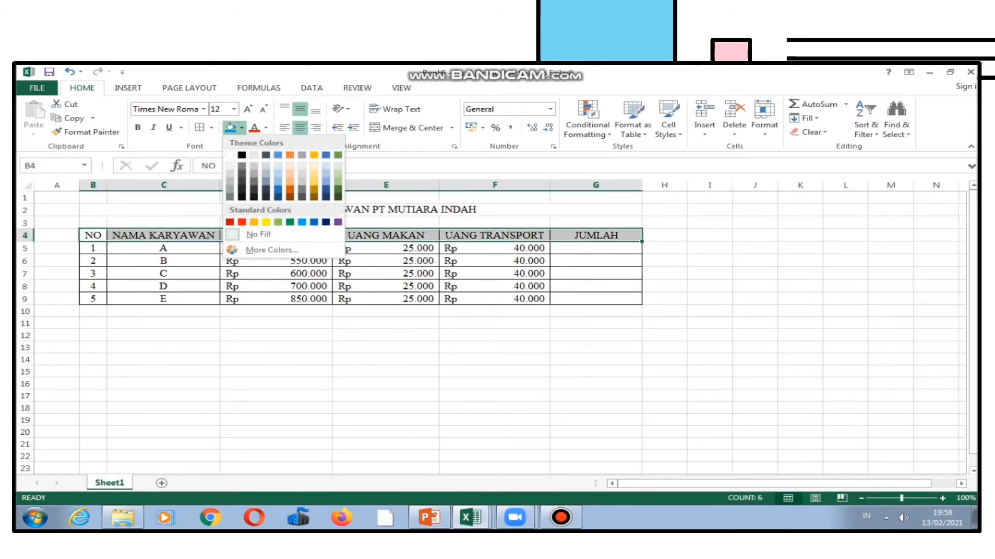
click(266, 222)
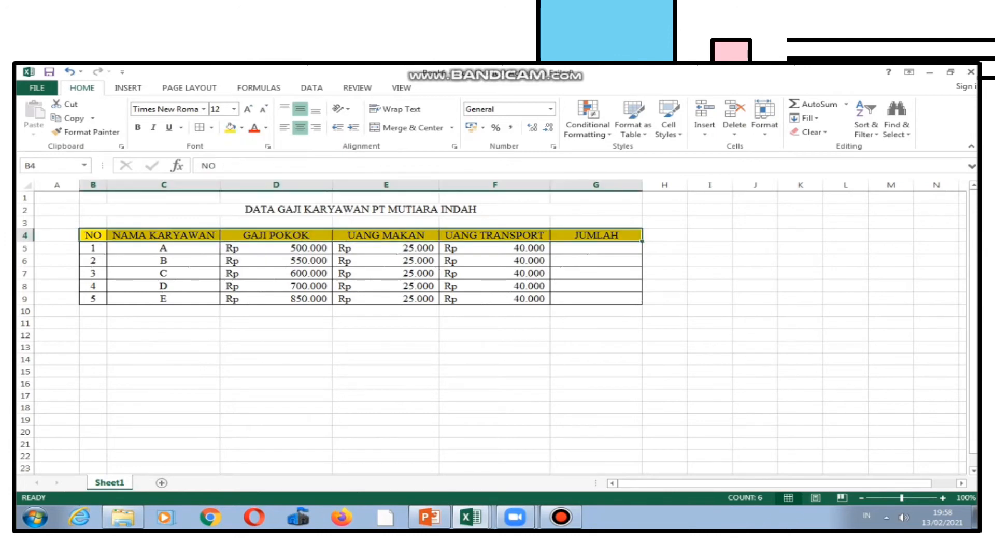
click(276, 359)
Enter the heading UANG YANG DIKELUARKAN PT MUTIARA INDAH UNTUK GAJI KARYAWAN in cell B11 below the table.
click(93, 323)
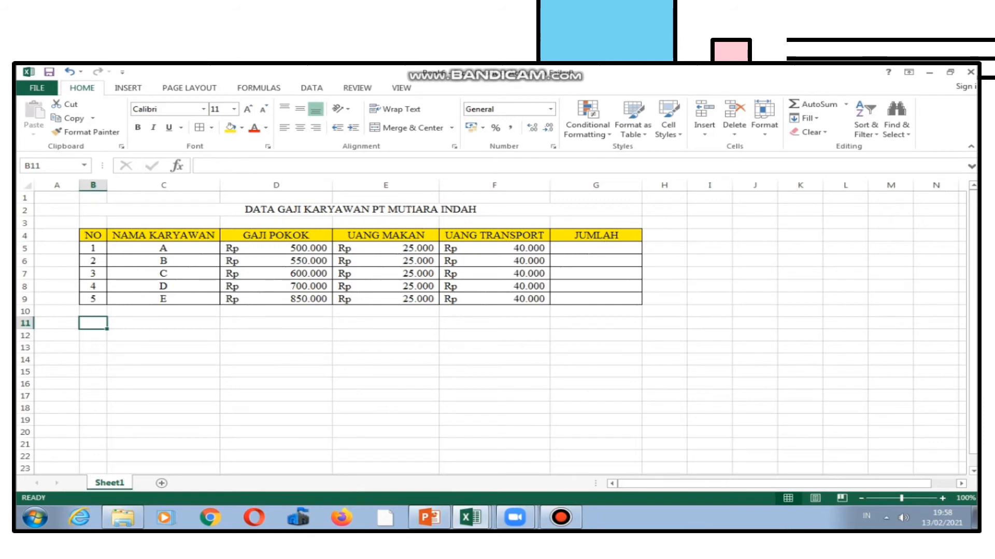
text(UANG YANG DIKELUA)
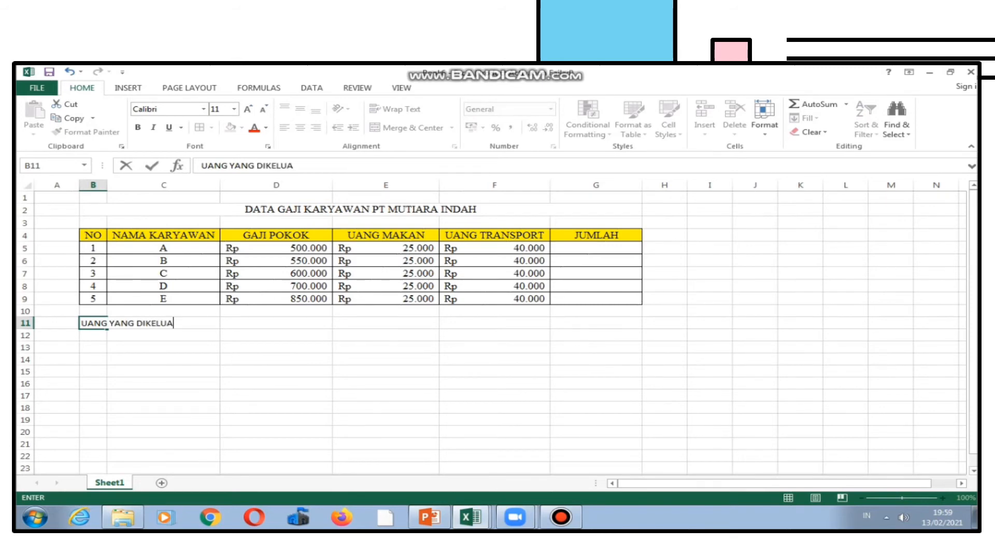
text(RKAN PT MU)
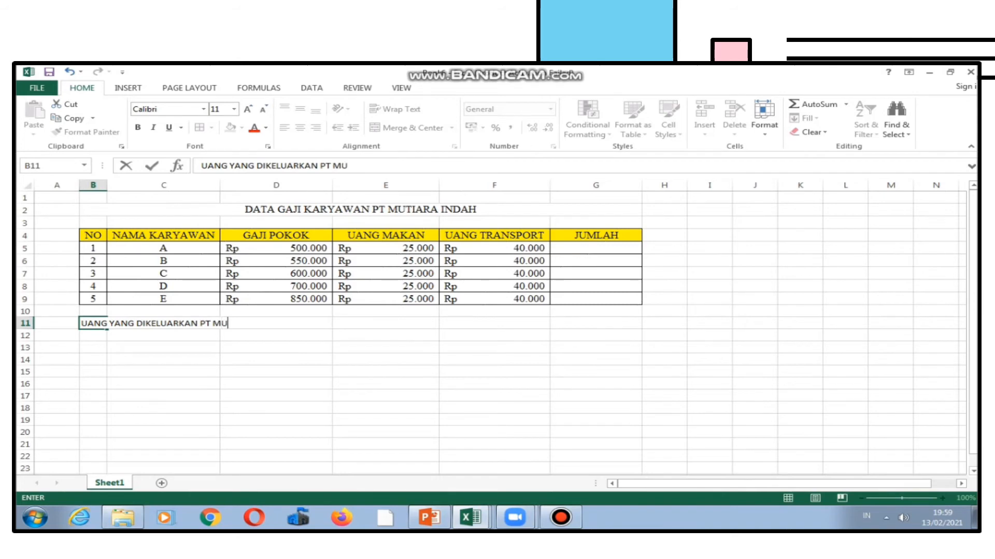
text(TIARA)
text(DAH )
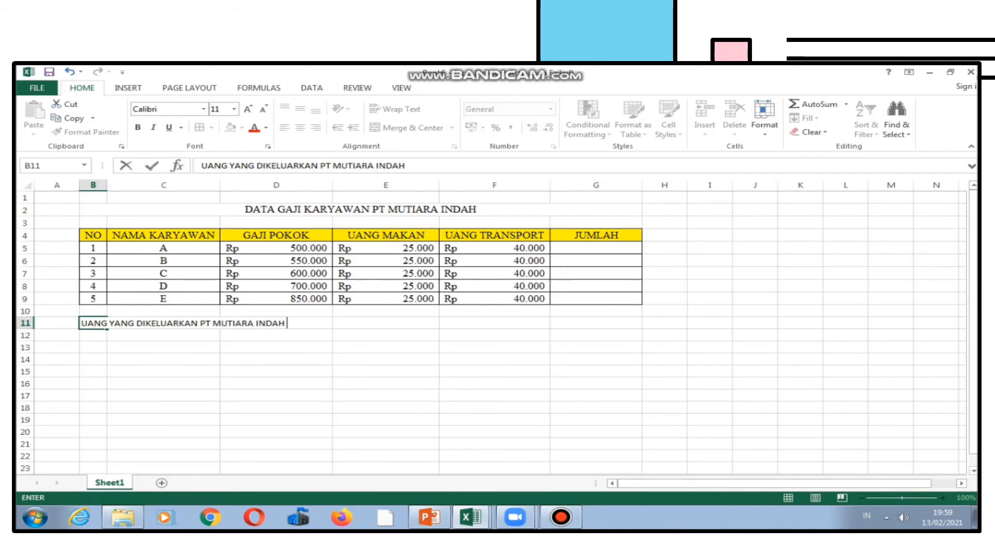
text(UNTUK GAJ)
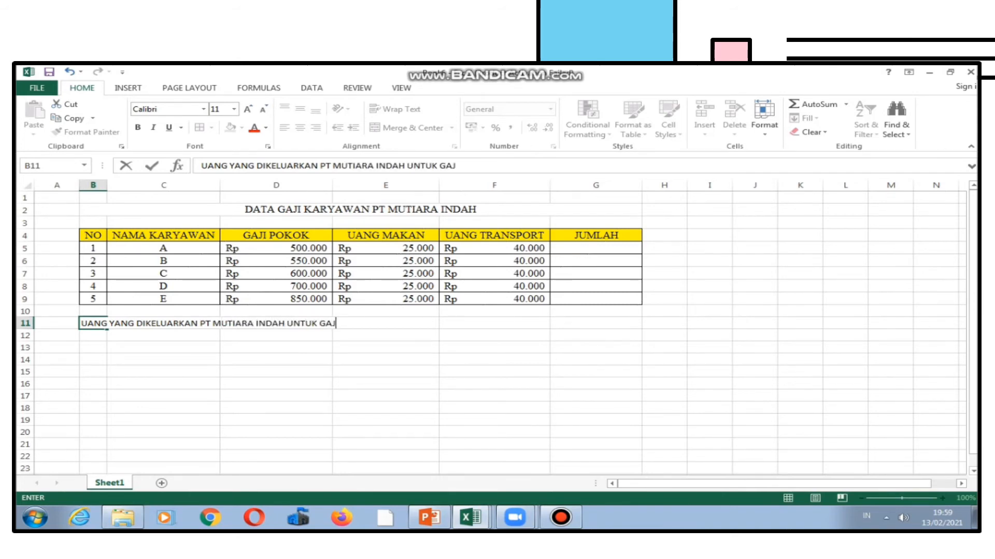
text(I KARYAWAN)
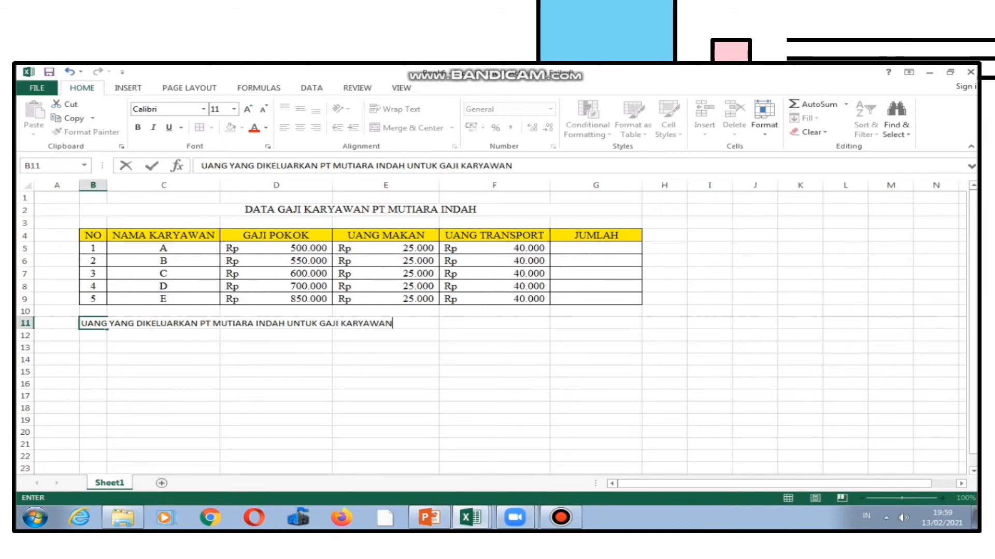
key(Return)
Merge and centre the new heading across cells B11:F11.
drag(93, 323, 495, 324)
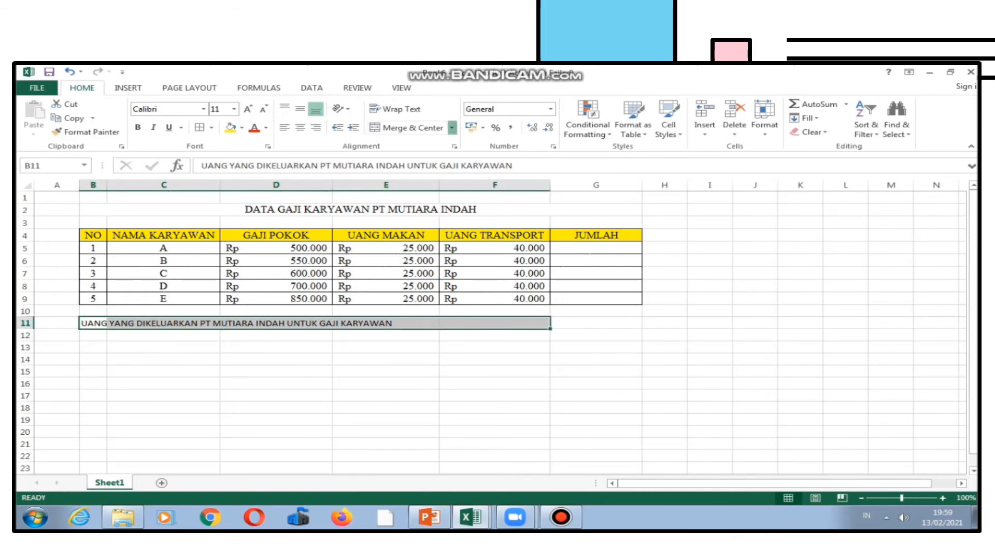
click(451, 127)
click(420, 143)
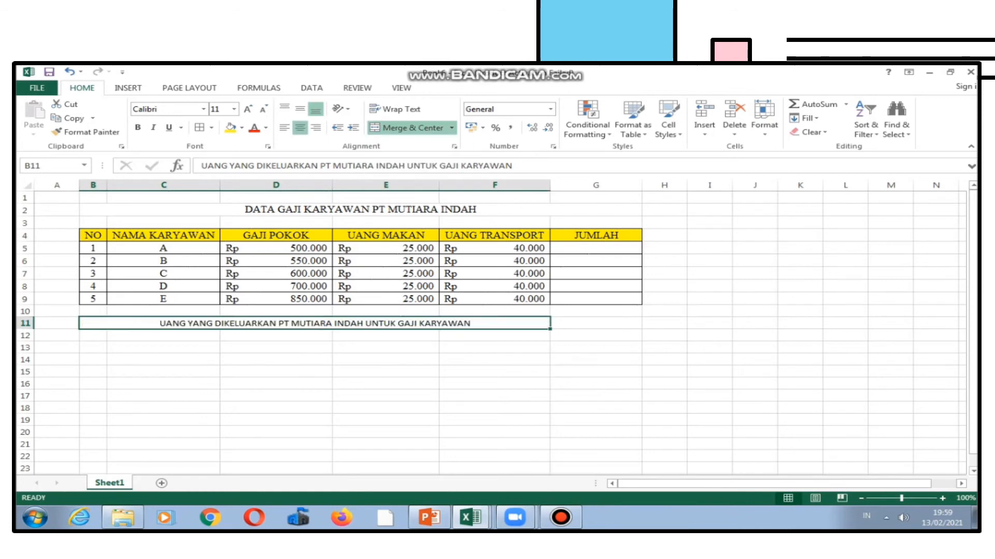
click(276, 360)
Enter the labels JUMLAH GAJI KARYAWAN, GAJI TERBESAR, GAJI TERENDAH and GAJI RATA-RATA in cells B12 to B15.
click(93, 335)
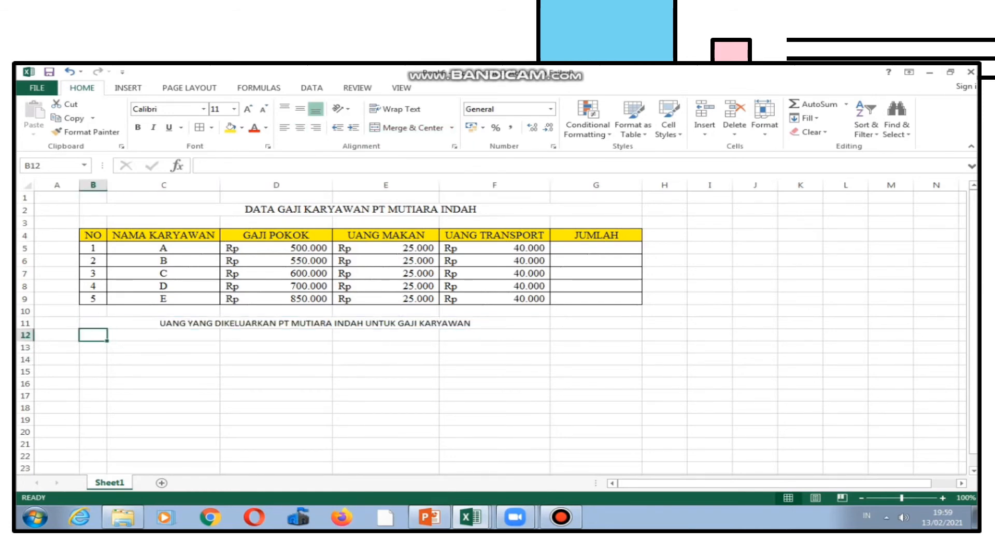
text(JUMLAH GA)
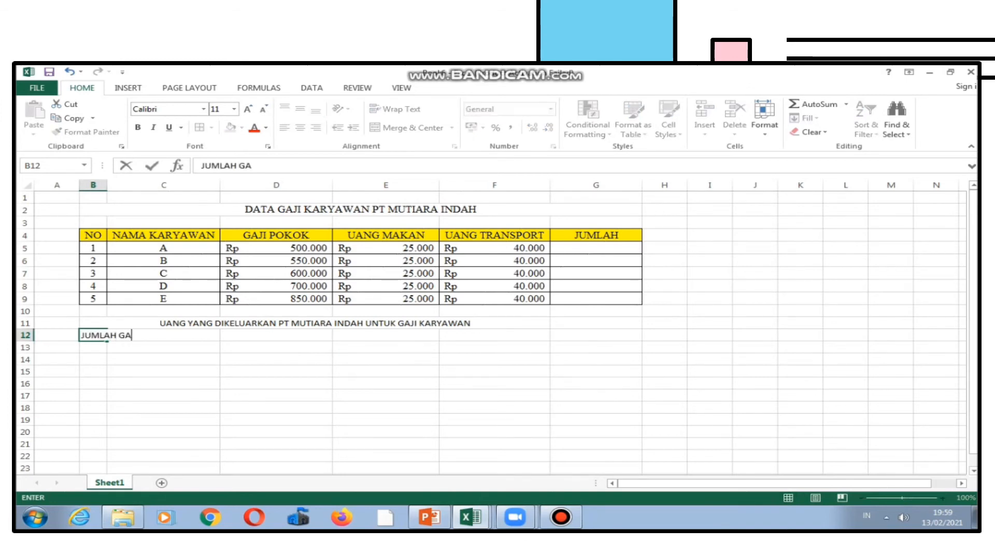
text(JI KARYAWAN)
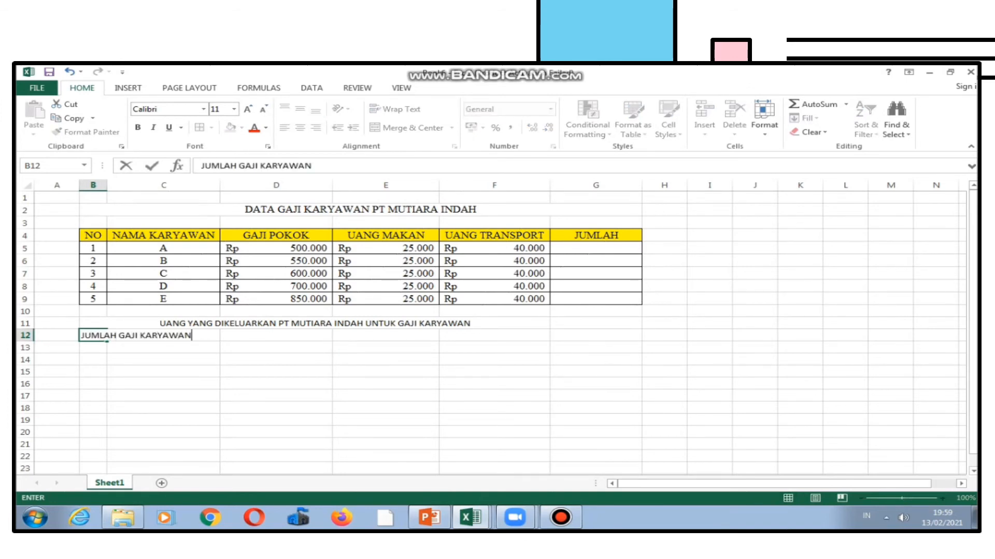
key(Return)
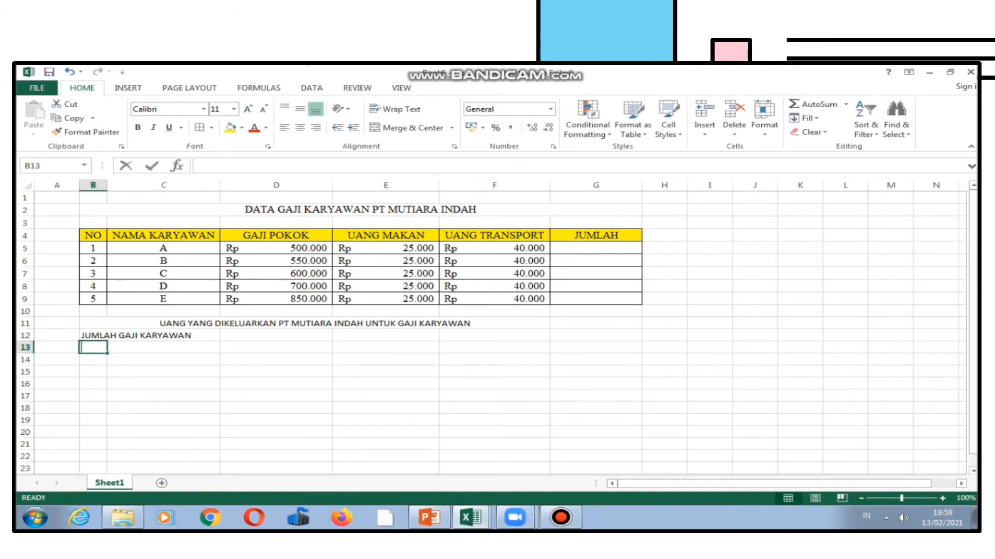
text(GAJI TERBESAR)
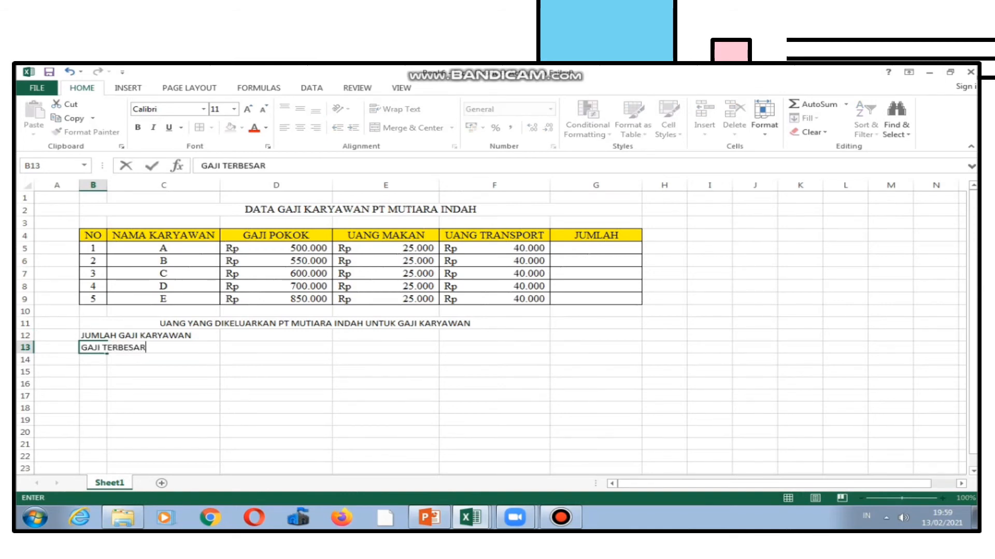
key(Return)
text(GAJI )
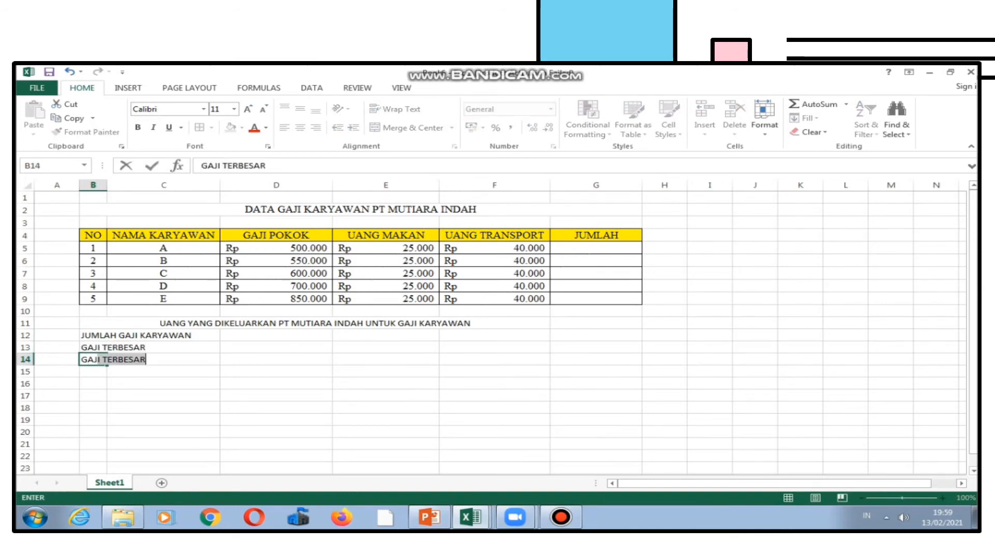
text(TERENDAH)
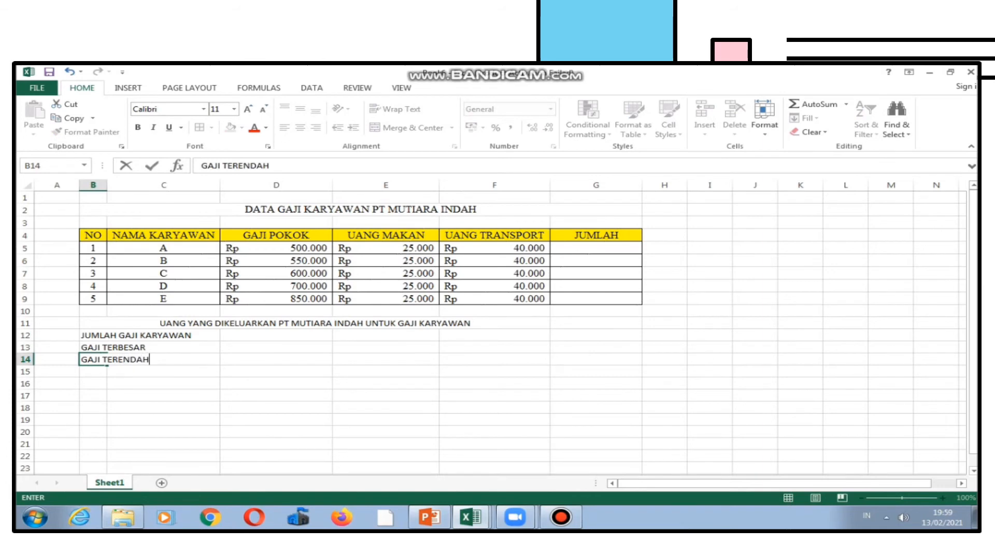
key(Return)
text(GAJI )
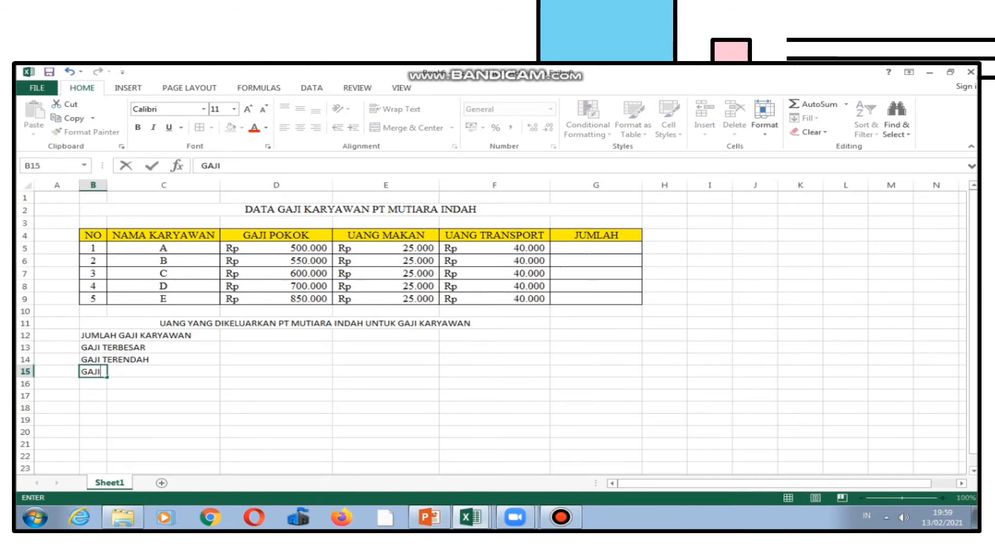
text(RATA-RATA)
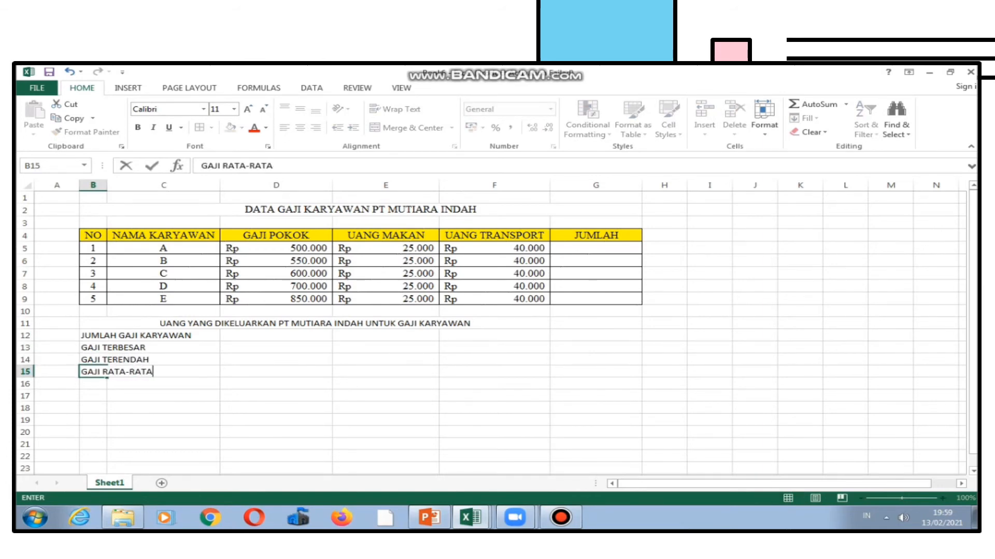
key(Return)
Apply all borders to the summary section, cells B11:F15.
drag(363, 323, 518, 372)
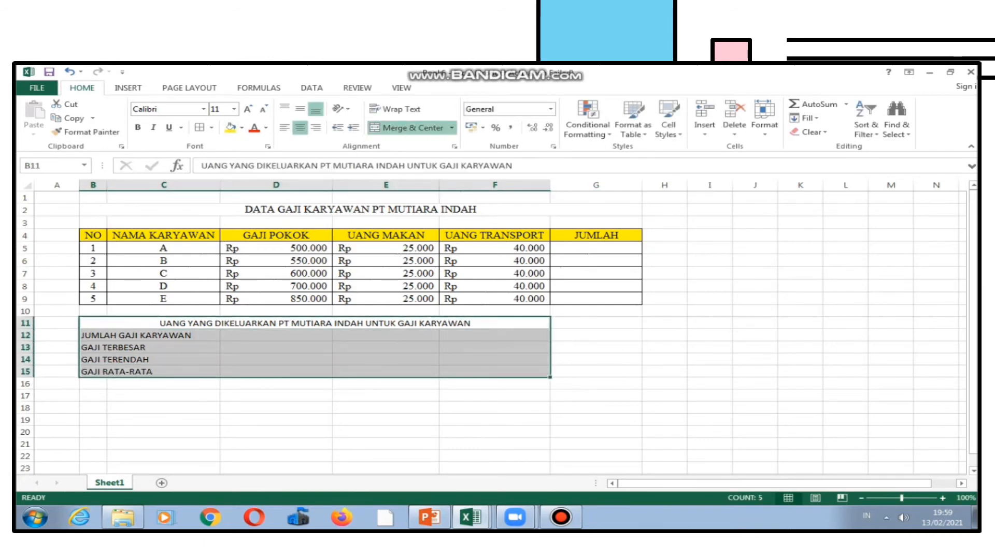
click(212, 127)
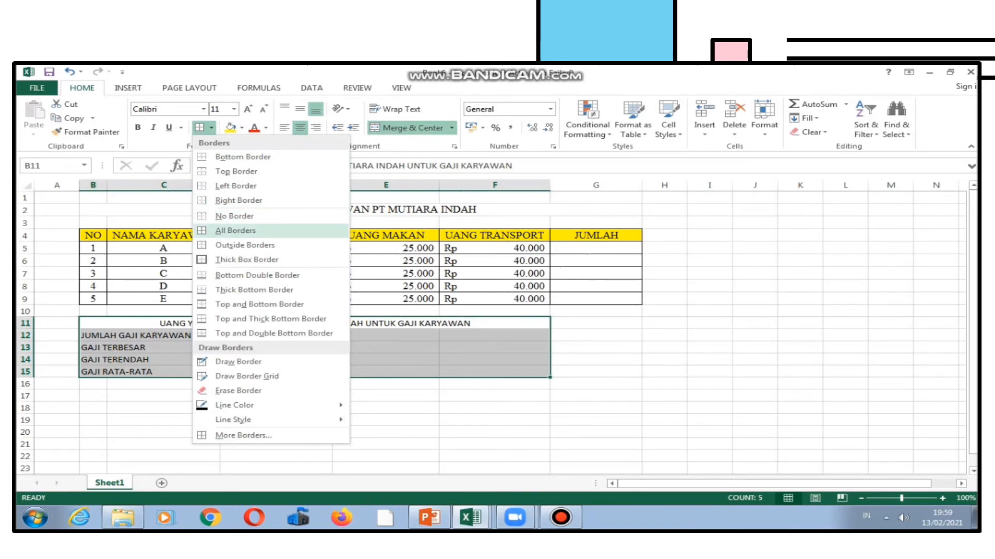
click(235, 230)
click(276, 444)
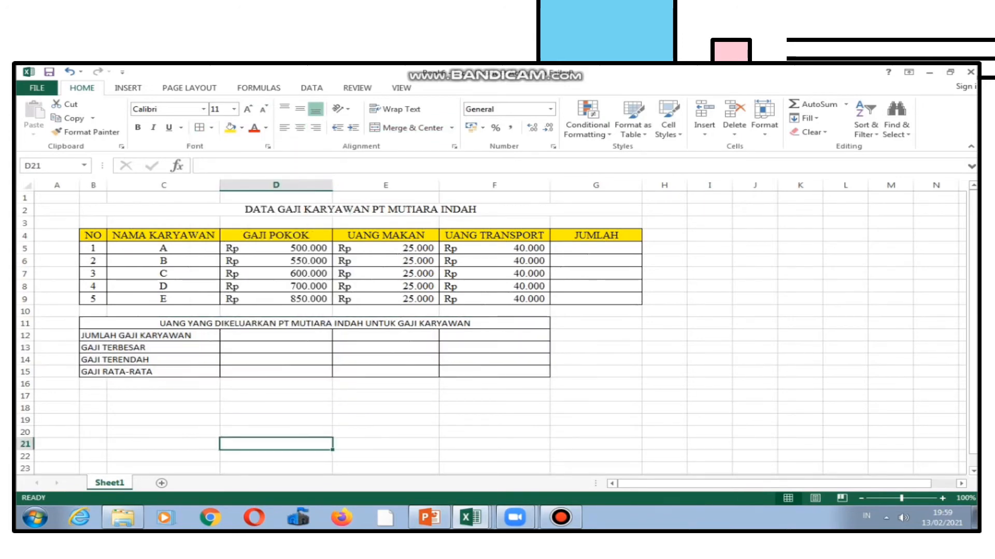
Merge the summary label cells B12:D15 across, row by row.
click(163, 347)
drag(163, 336, 276, 336)
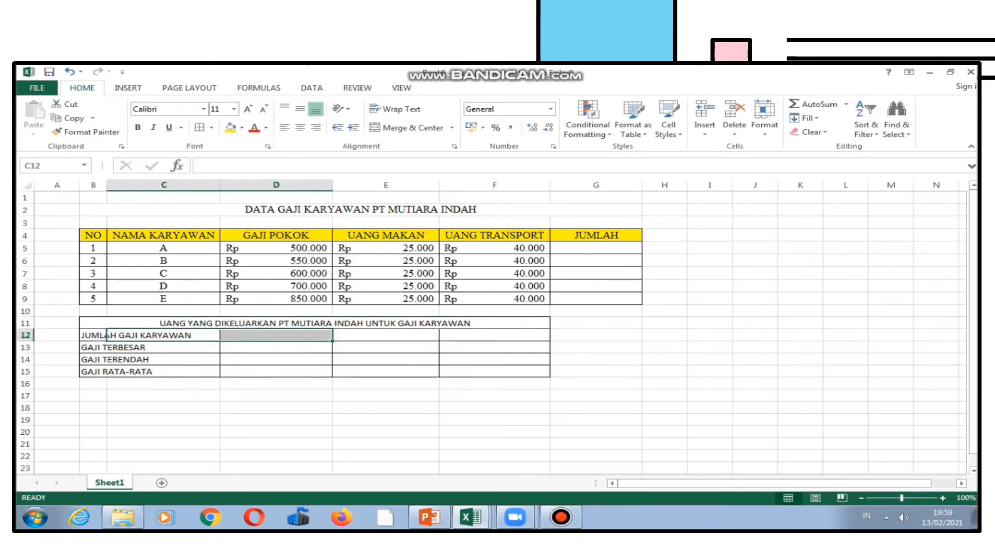
drag(93, 336, 275, 372)
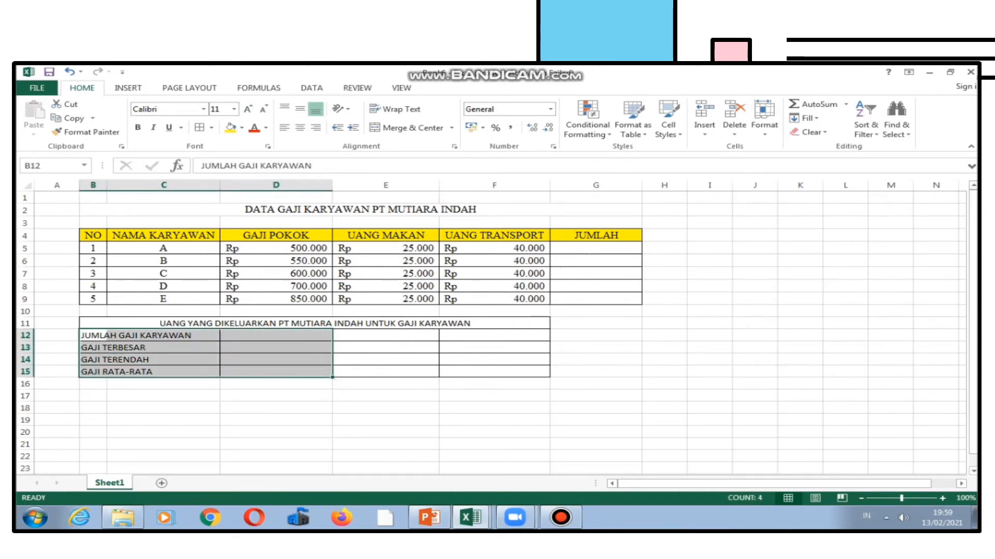
click(452, 128)
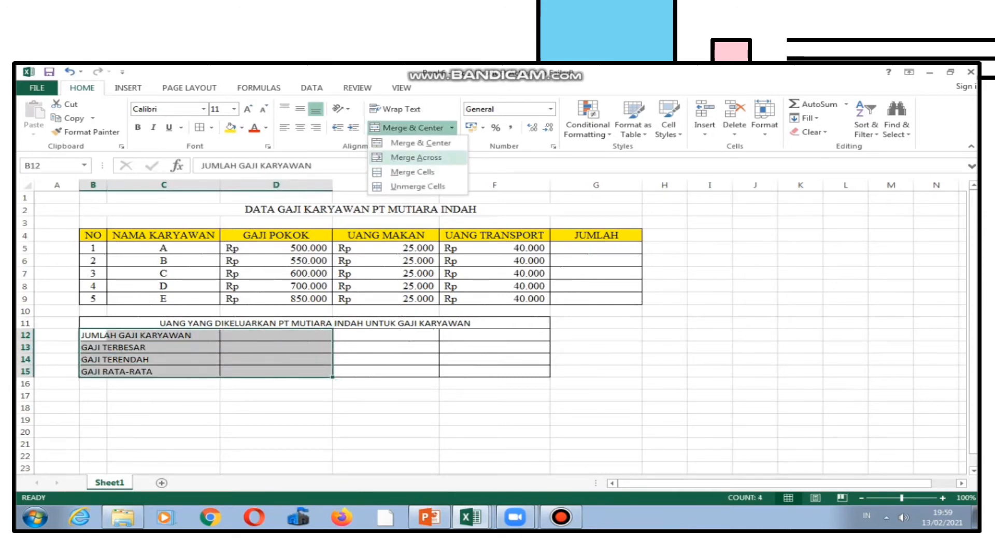
click(416, 157)
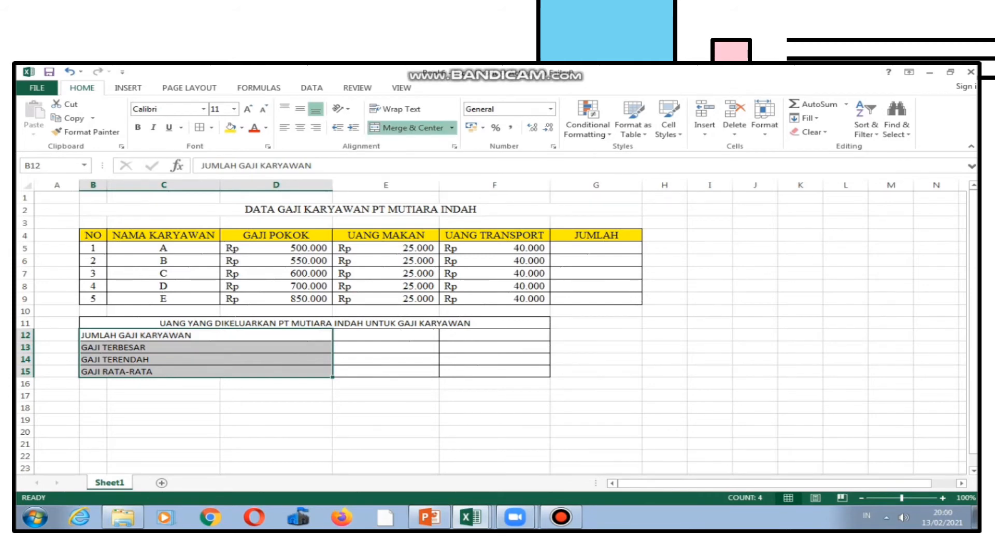
Merge the empty summary value cells E12:F15 across, row by row.
click(385, 335)
drag(385, 336, 487, 370)
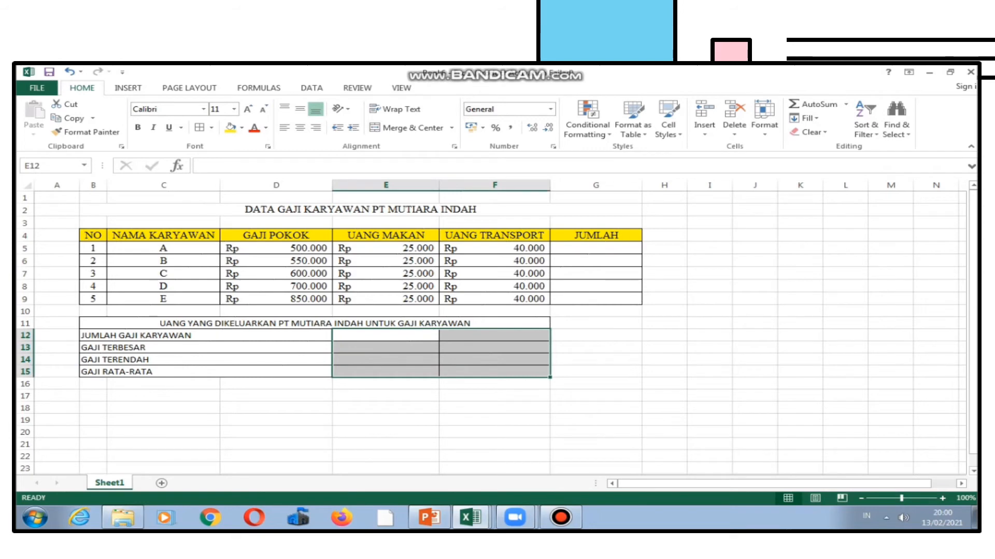
click(452, 128)
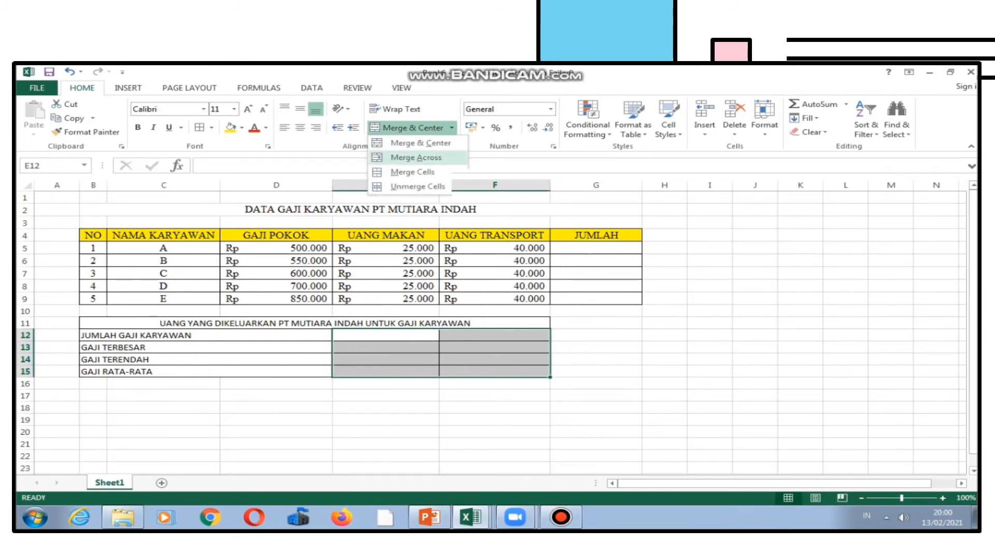
click(416, 158)
click(596, 372)
Format the summary section B11:F15 in Times New Roman size 12 with vertical middle alignment.
drag(315, 324, 386, 371)
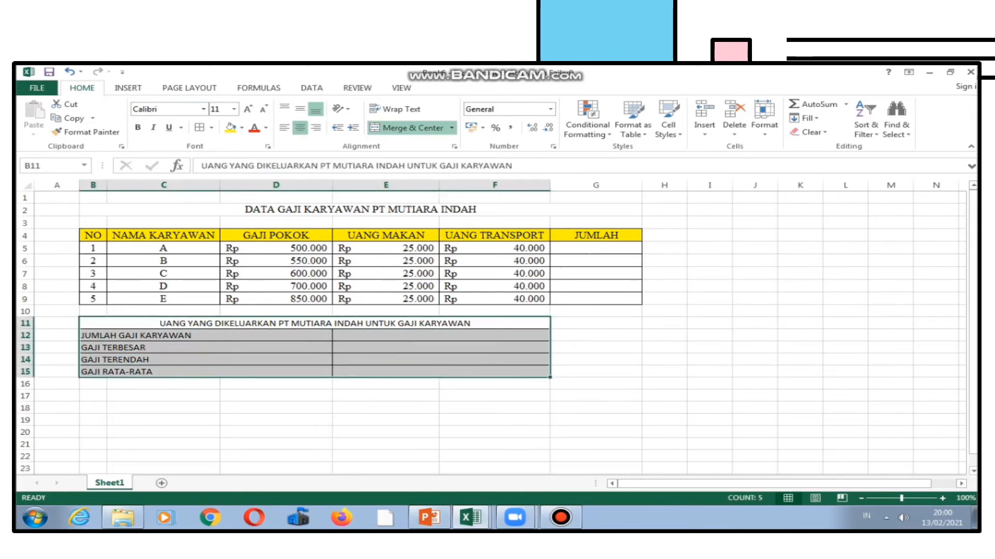
click(165, 109)
text(Times New Roman)
key(Return)
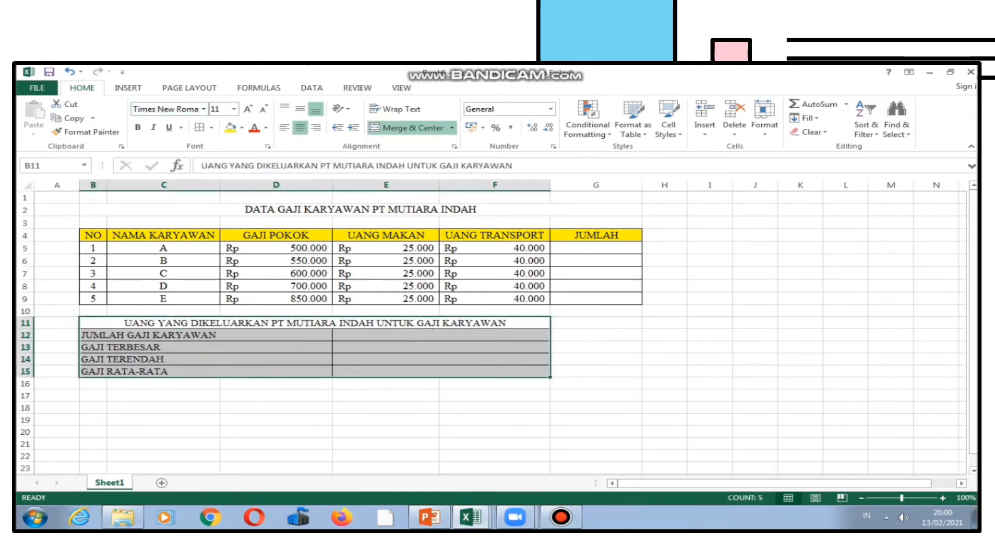
click(248, 109)
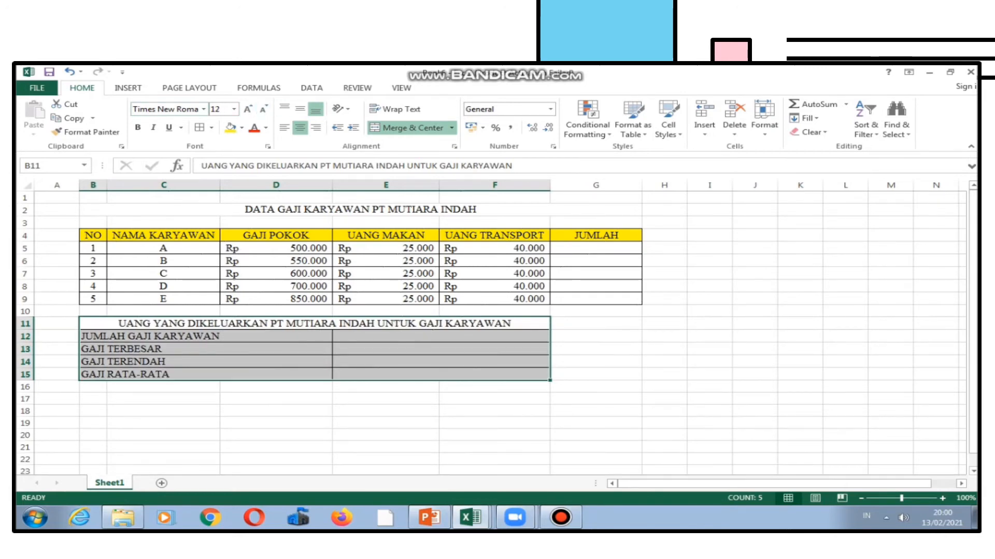
click(300, 109)
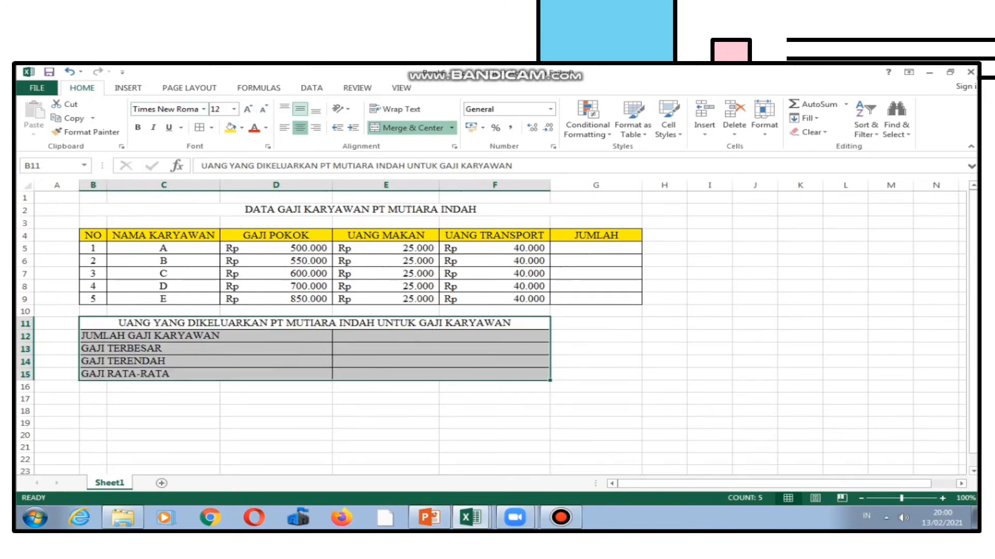
click(385, 312)
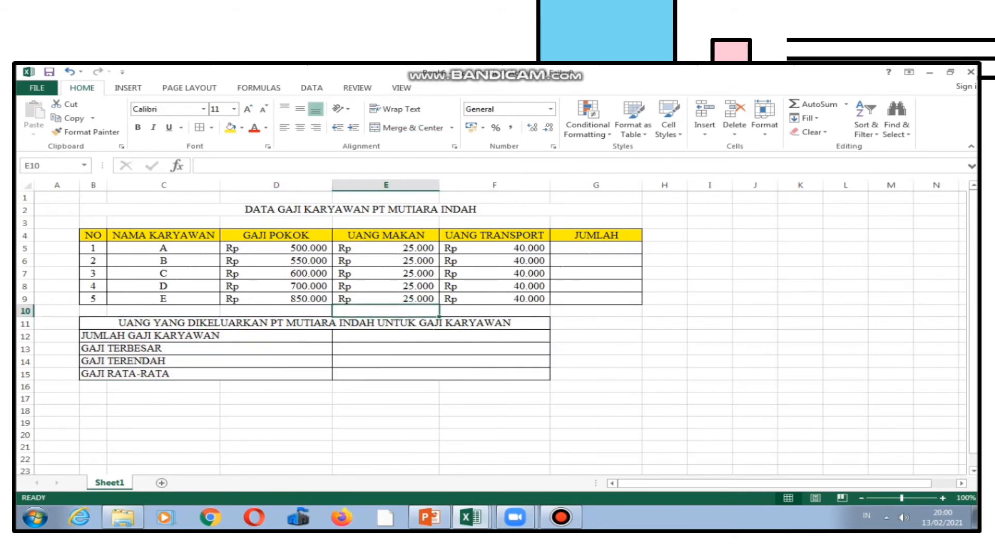
Apply the Accounting number format to the summary value cells E12:F15.
click(441, 336)
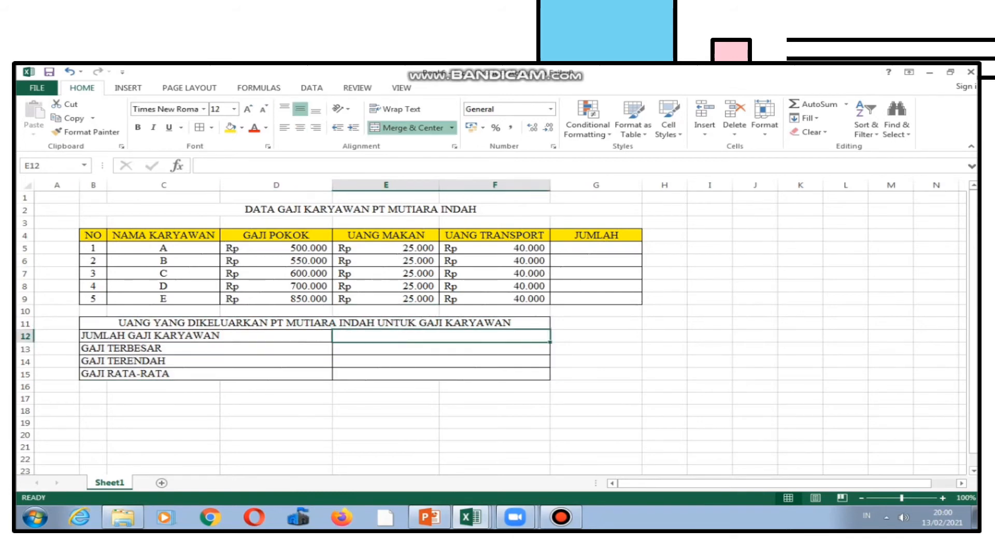
drag(440, 336, 440, 374)
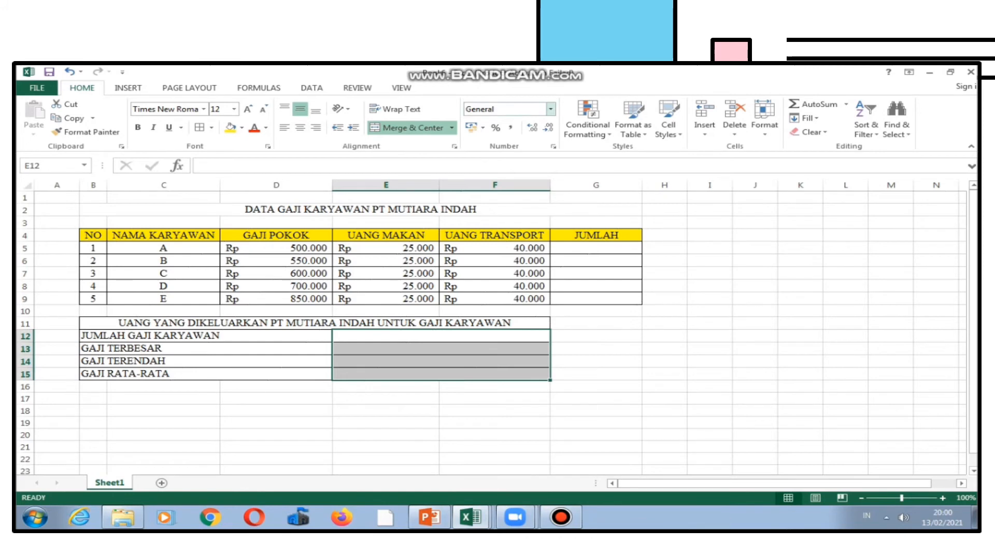
click(550, 109)
click(523, 205)
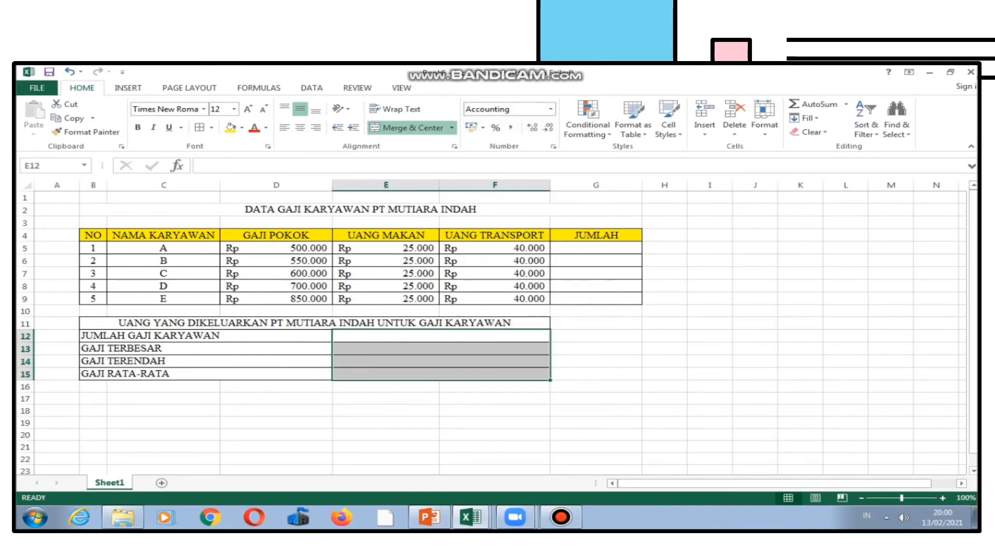
click(595, 349)
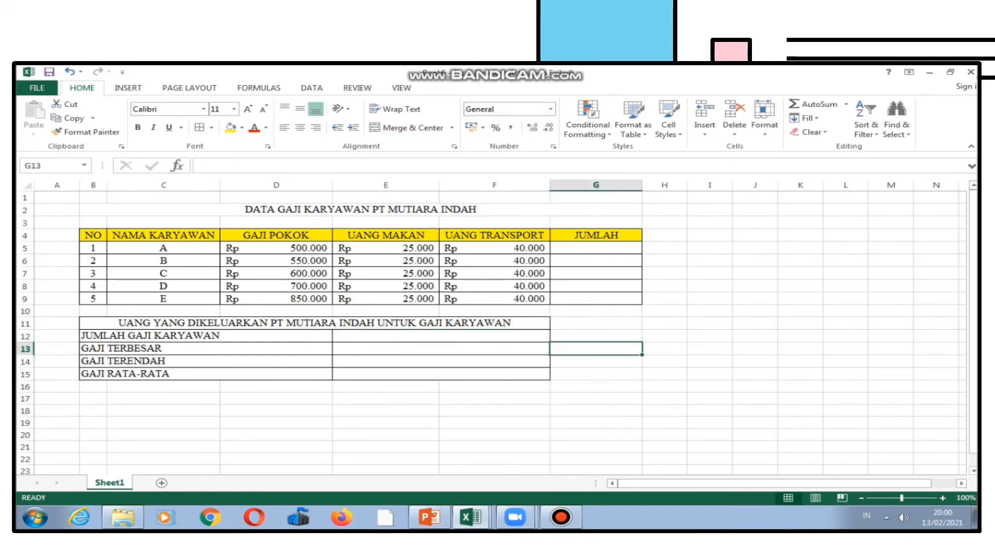
Fill the merged summary heading in row 11 with blue.
click(595, 248)
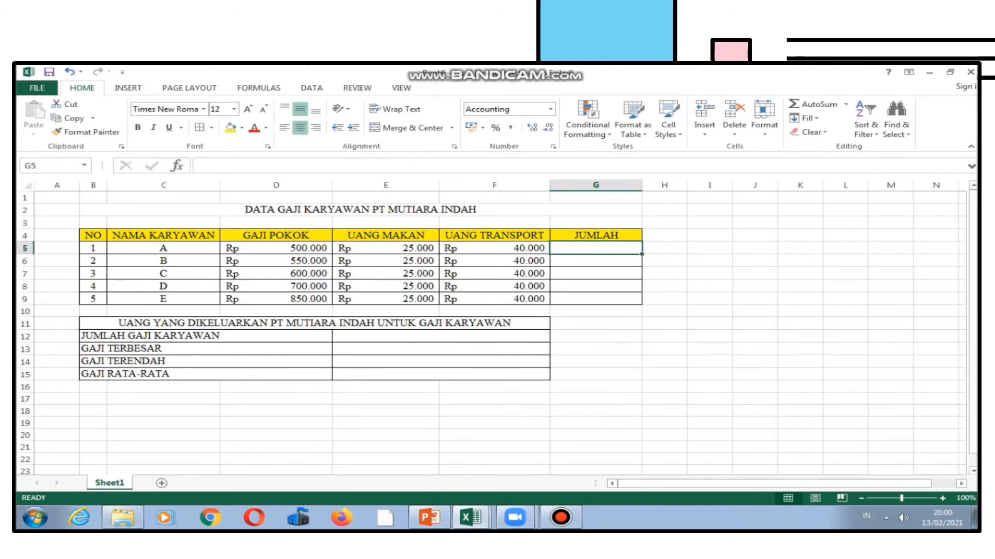
click(315, 324)
click(242, 128)
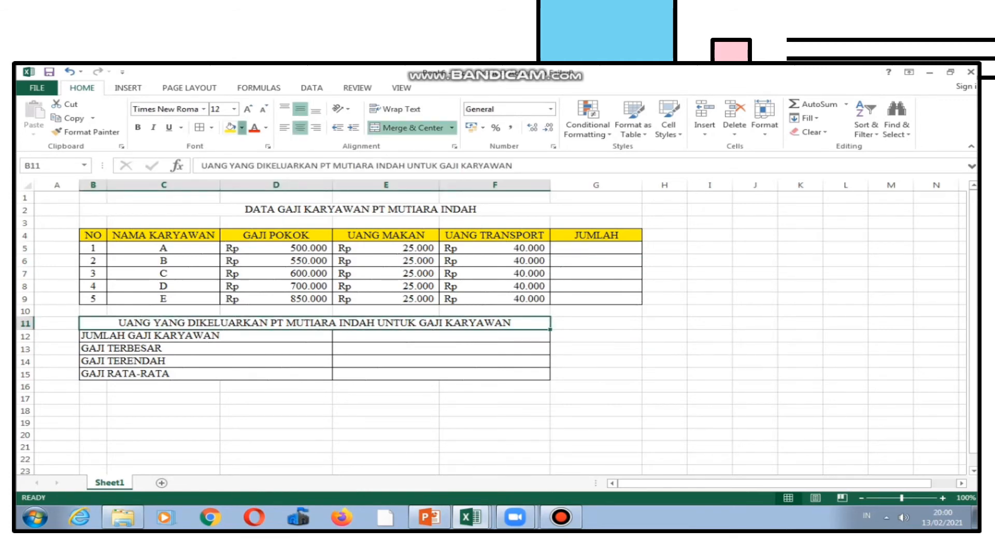
click(299, 225)
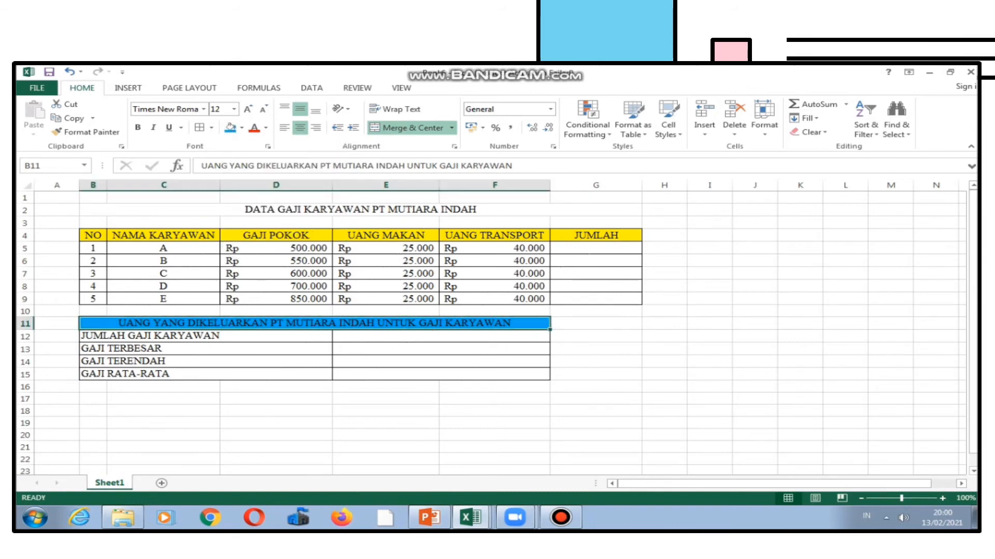
click(596, 248)
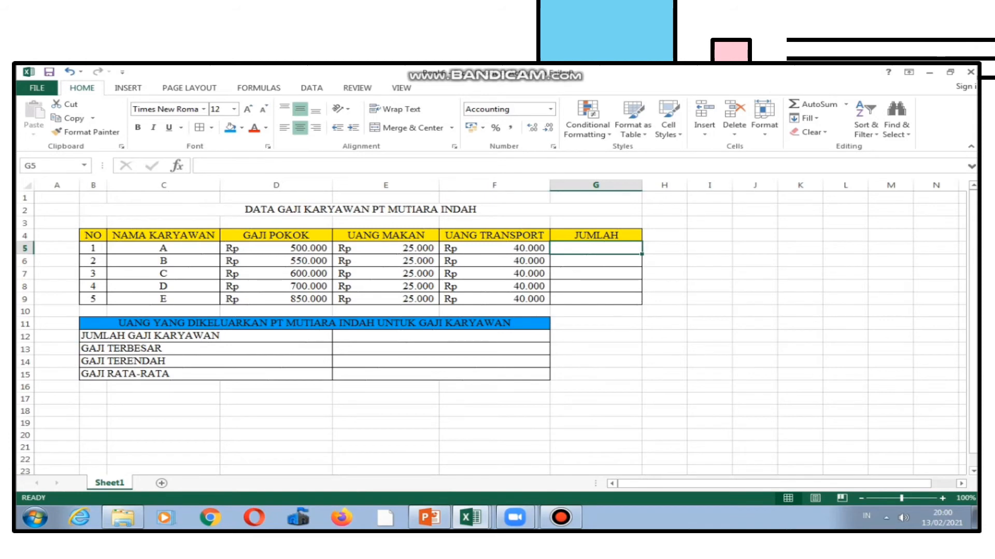
click(596, 261)
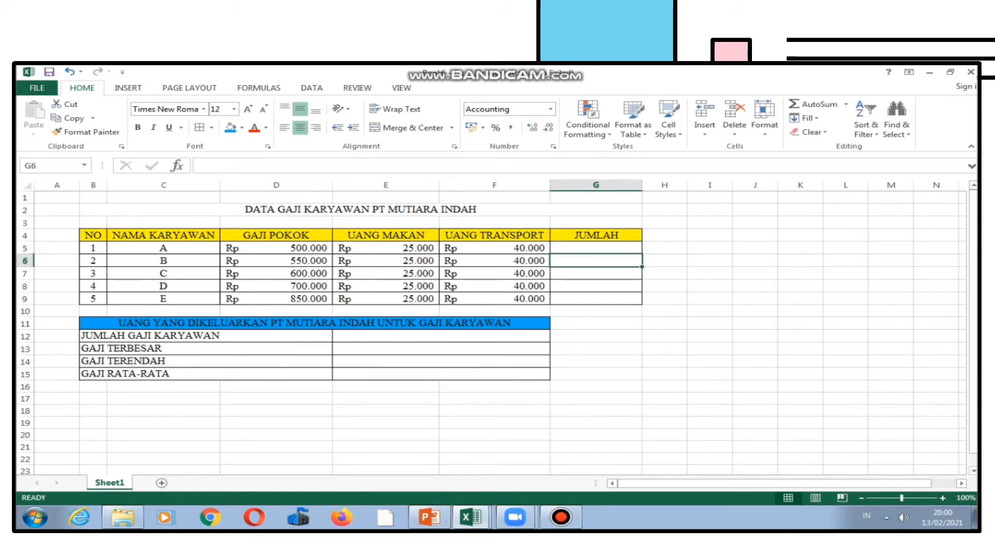
click(596, 249)
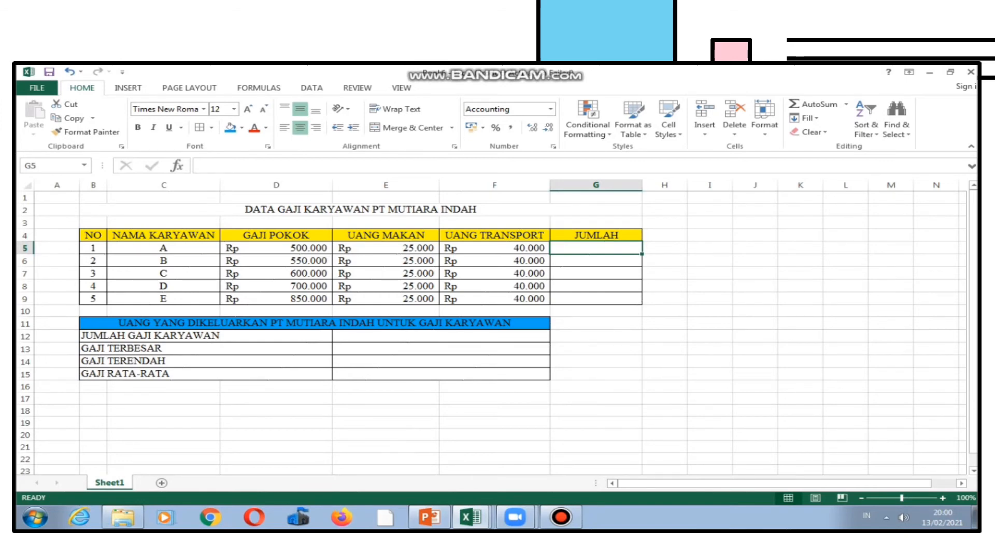
drag(494, 261, 494, 235)
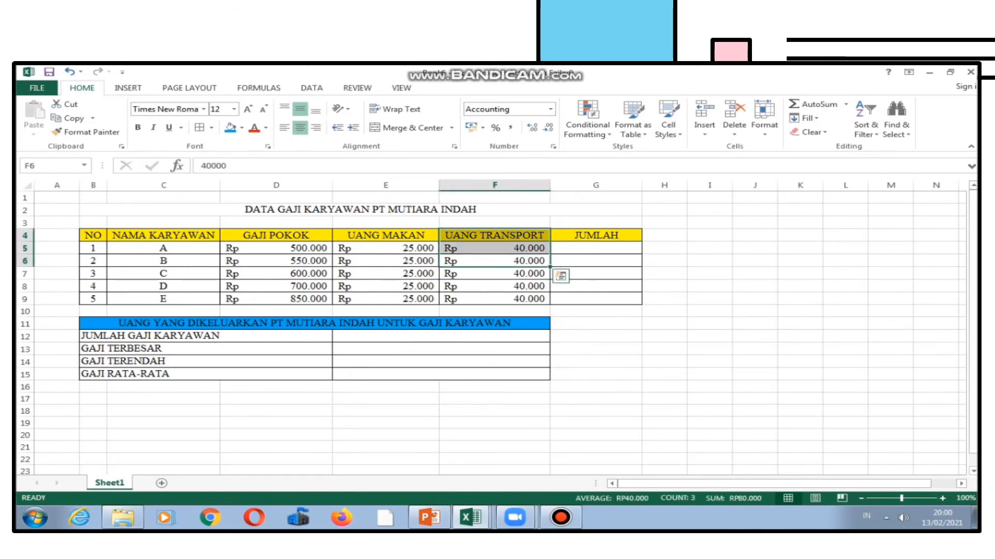
click(596, 248)
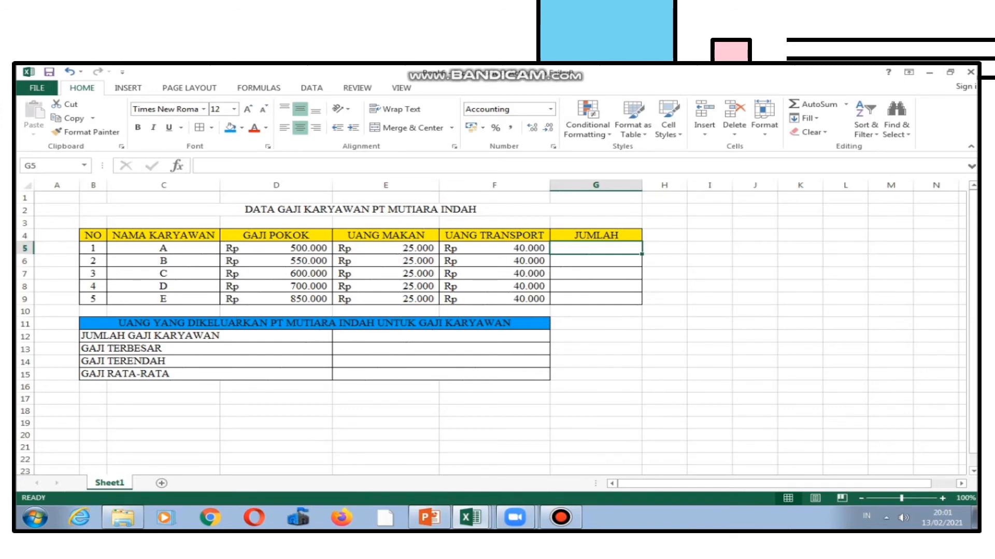
Enter =SUM(D5;E5;F5) in the JUMLAH cell G5 to total employee A's base salary, meal and transport money.
text(=SU)
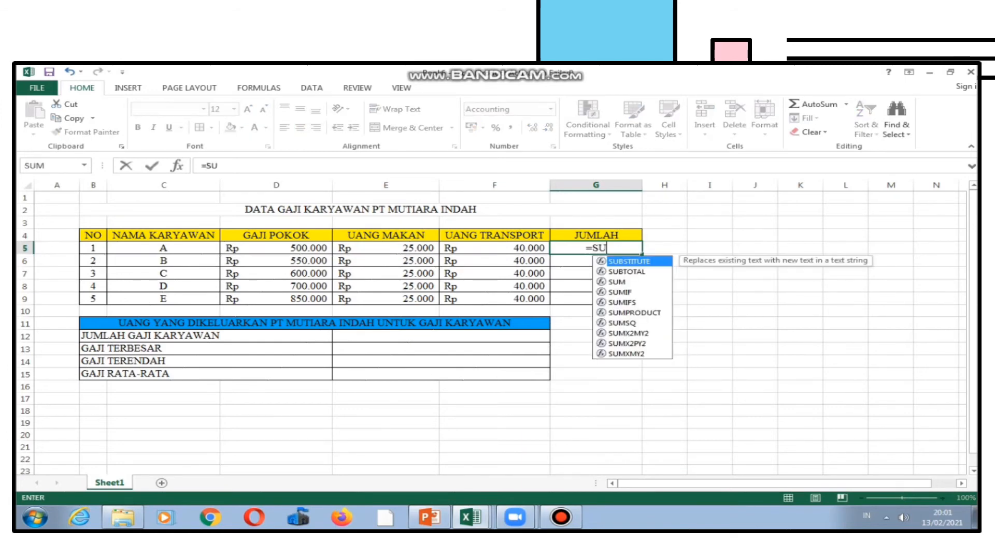
text(M()
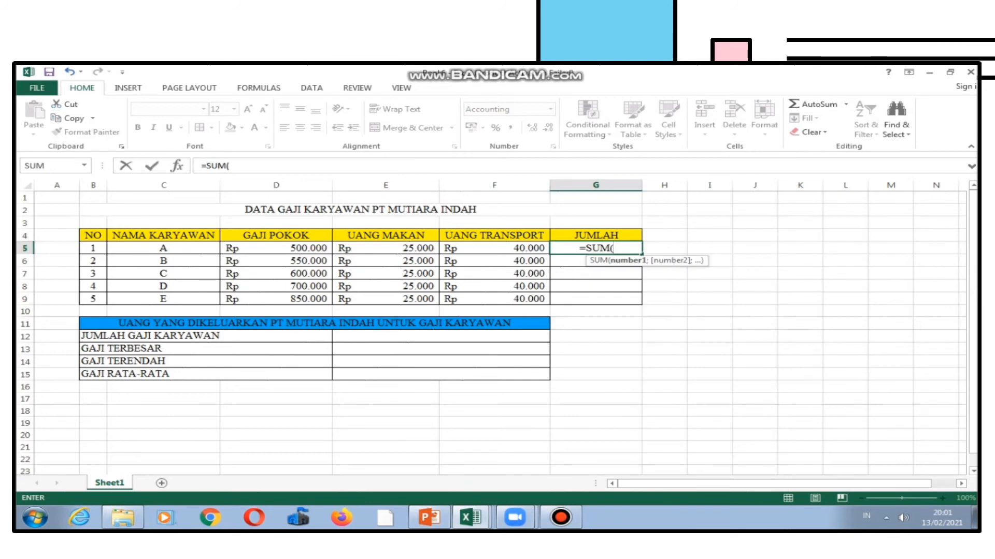
click(276, 248)
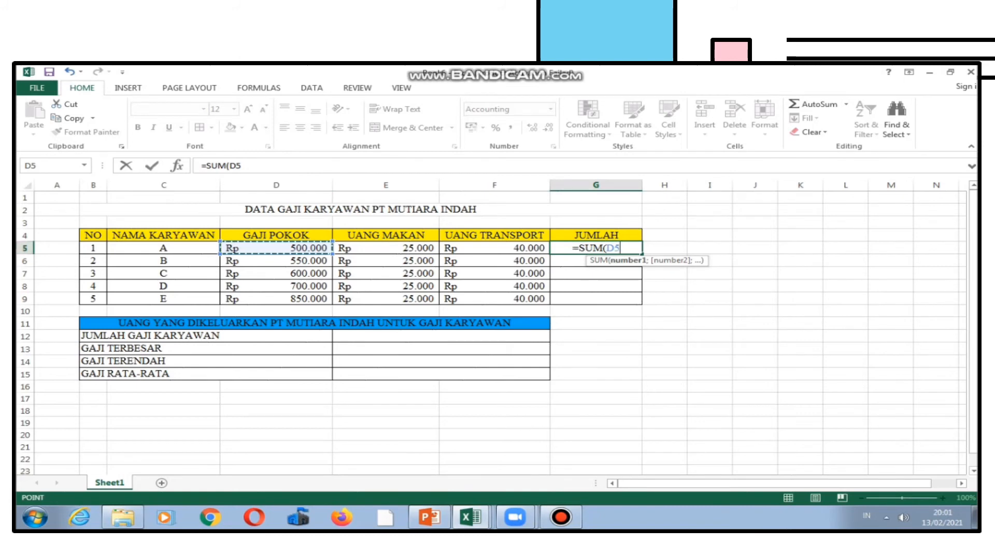
text(;)
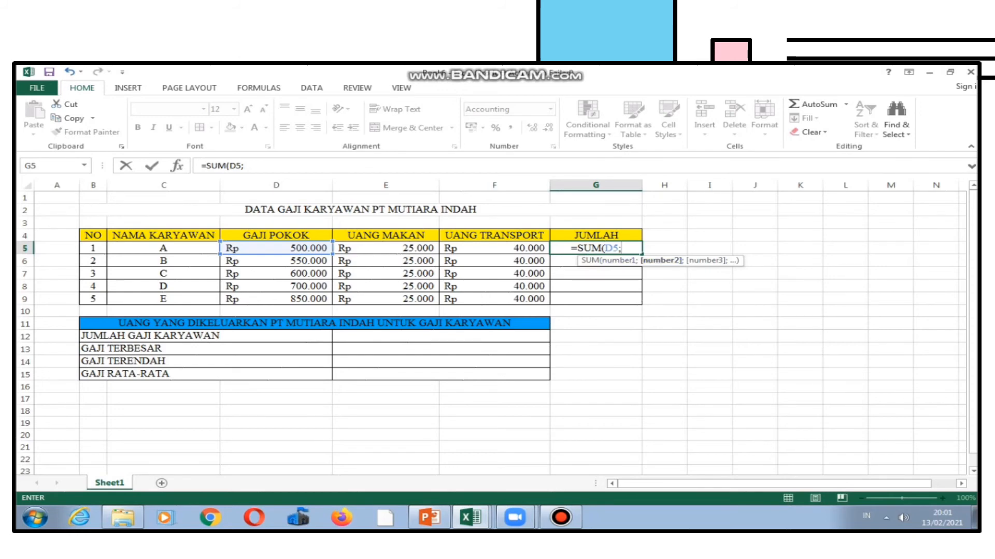
click(385, 248)
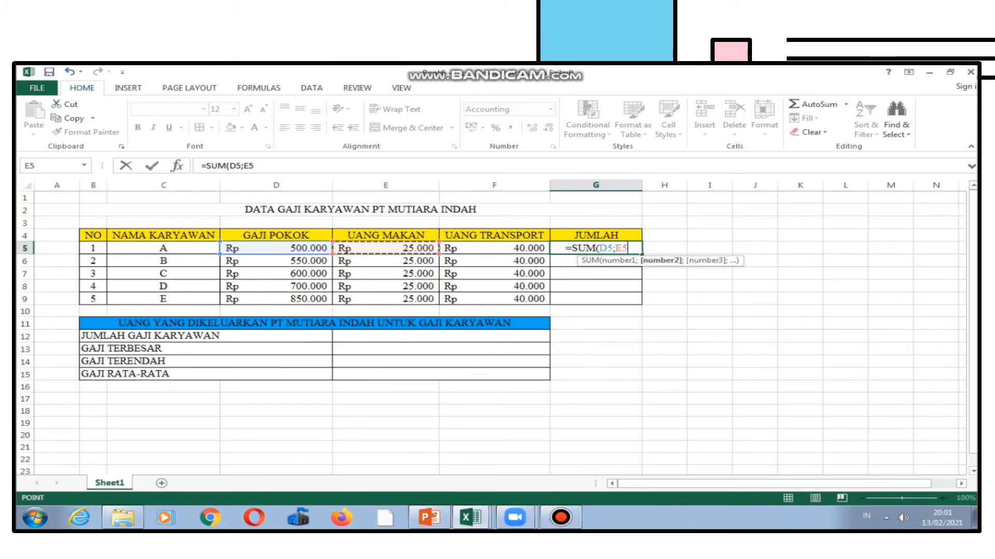
text(;)
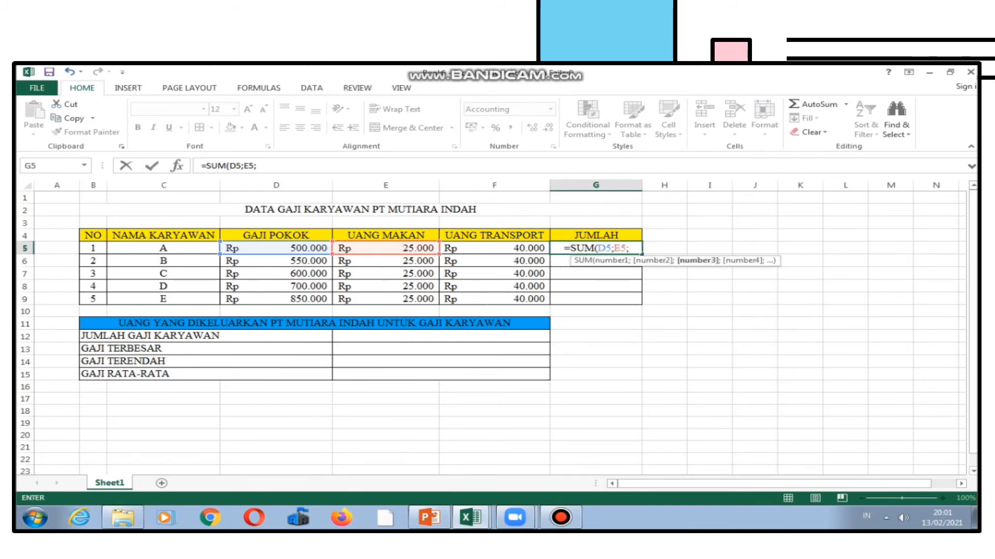
click(494, 248)
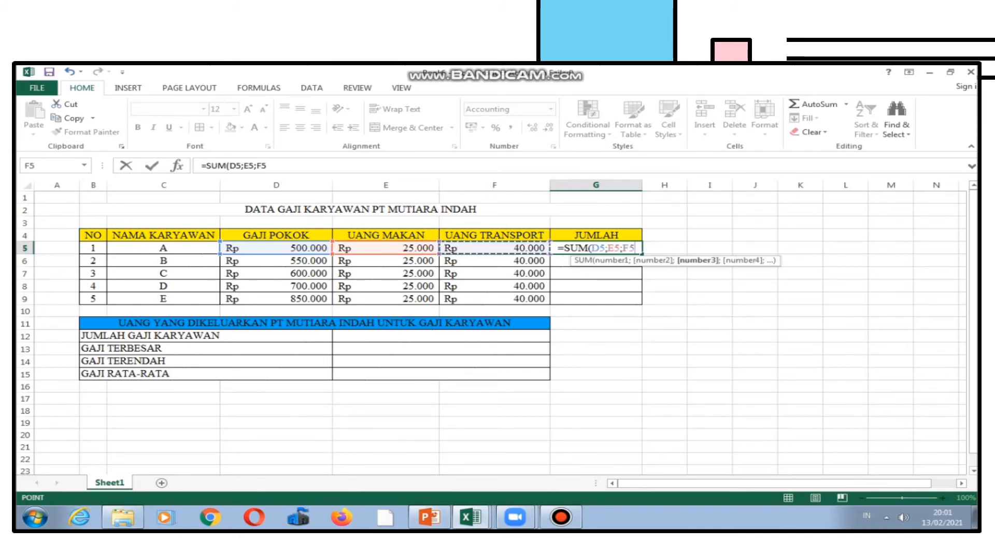
text())
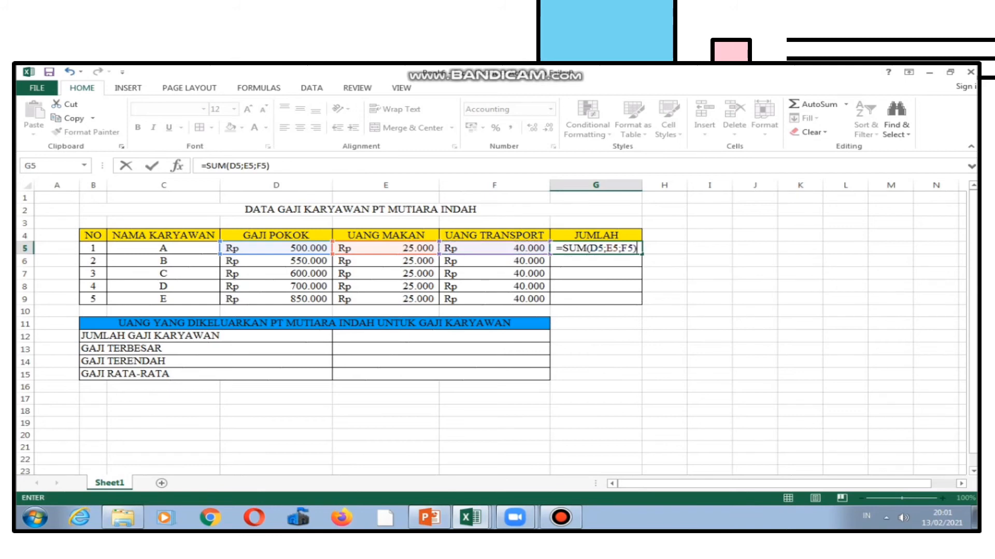
key(Return)
click(664, 260)
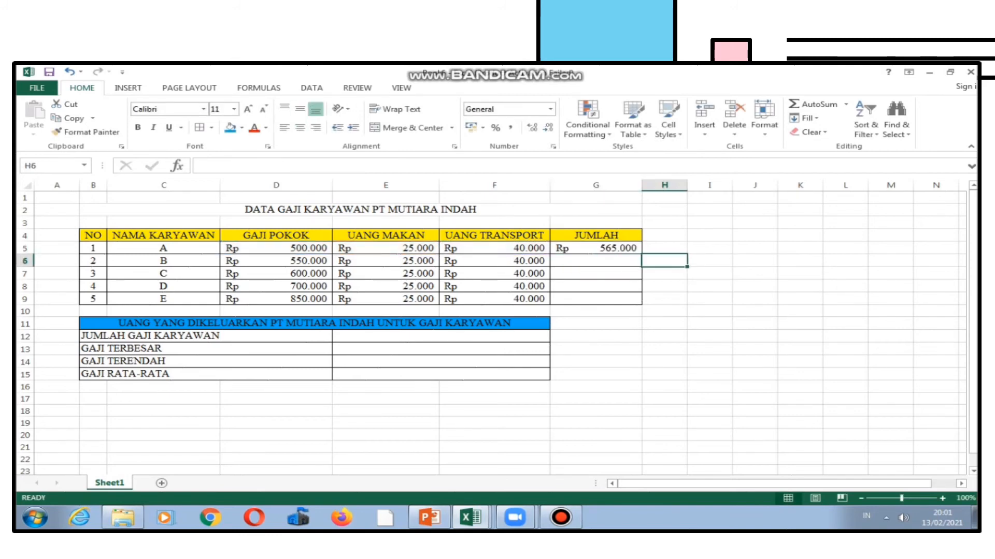
Fill the JUMLAH formula from G5 down through G9 for the remaining employees.
click(596, 248)
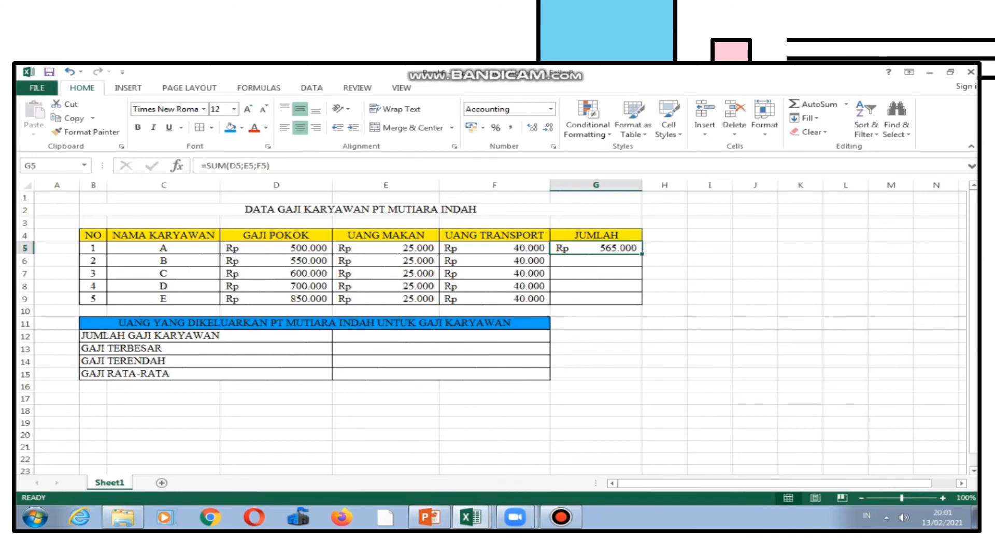
drag(642, 254, 642, 305)
click(664, 323)
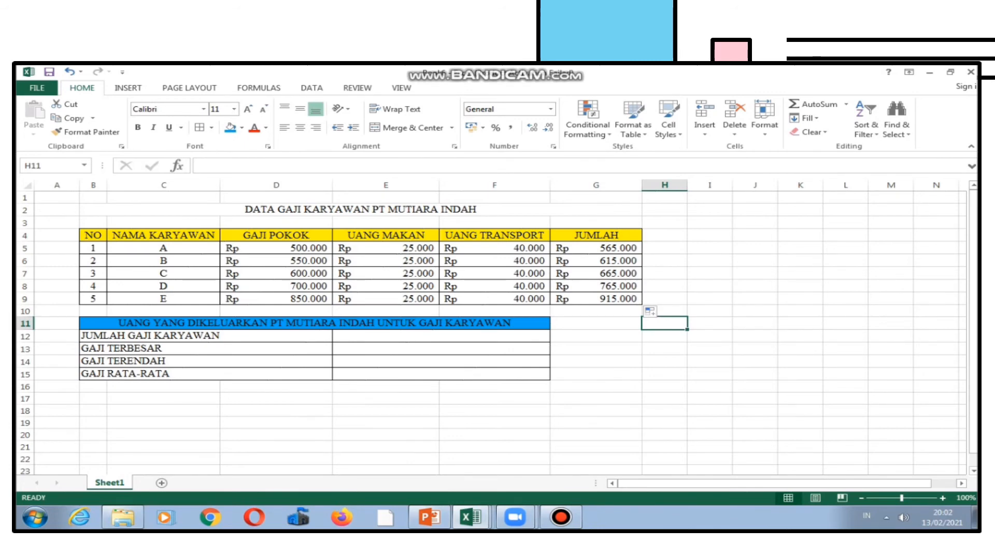
Calculate JUMLAH GAJI KARYAWAN in the merged cell E12 with =SUM(G5:G9).
click(440, 337)
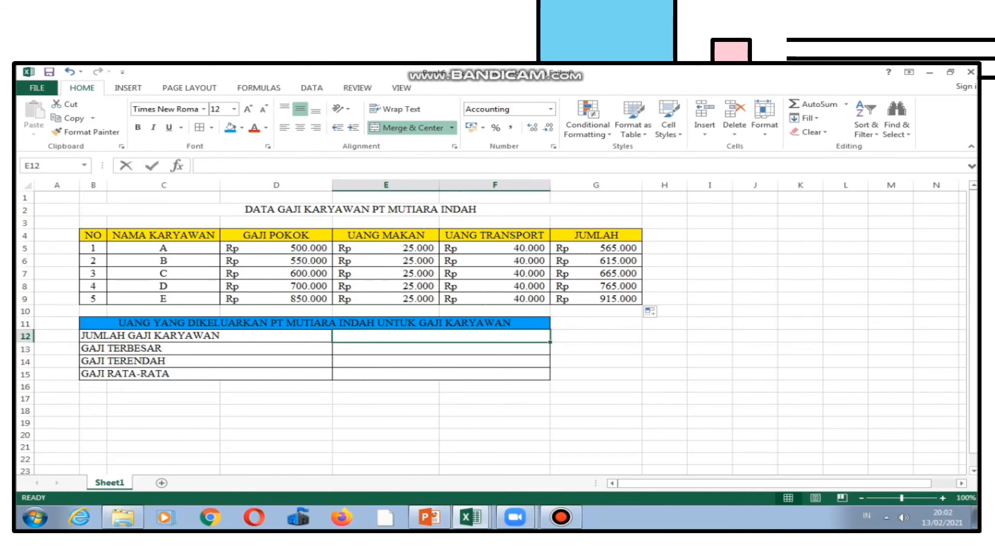
text(=S)
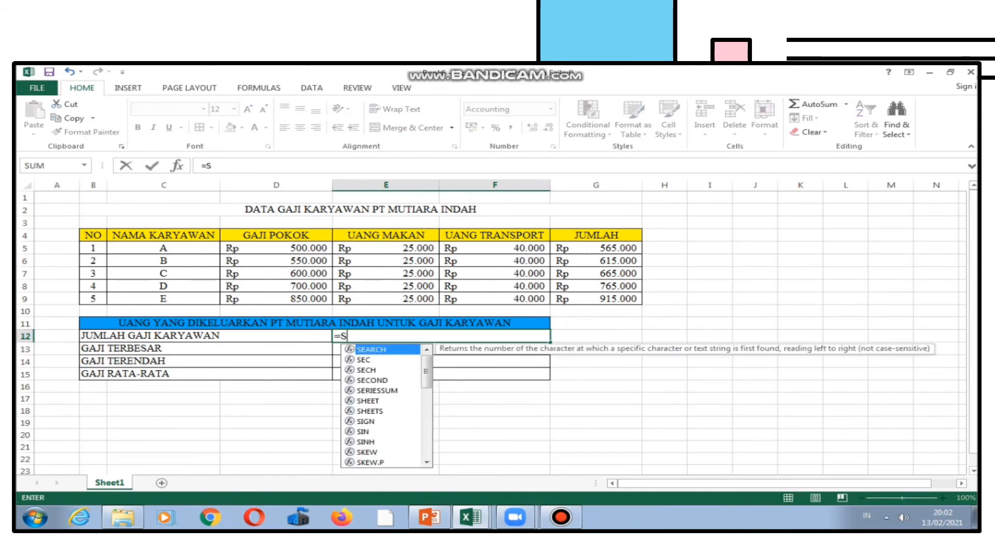
text(UM()
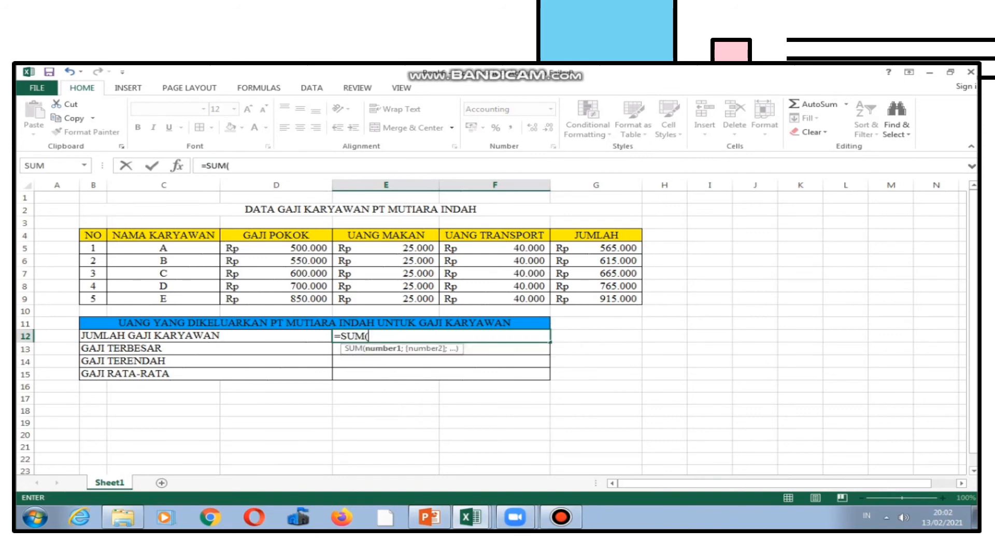
click(596, 248)
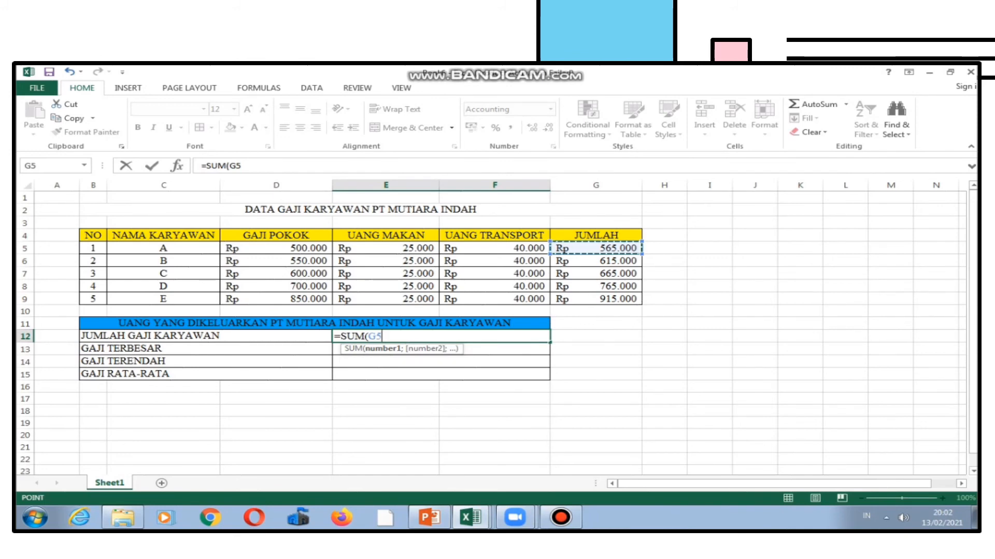
drag(595, 248, 622, 300)
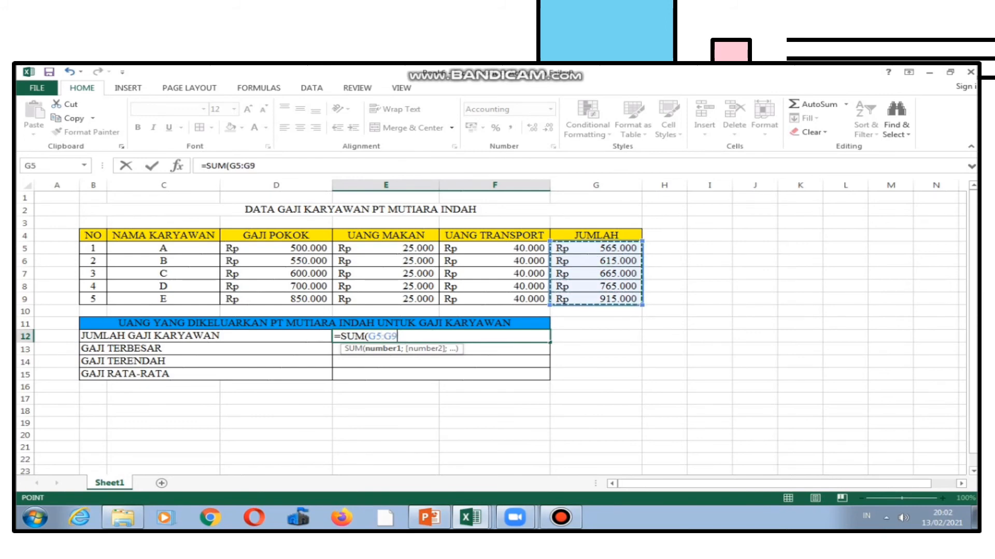
text())
key(Return)
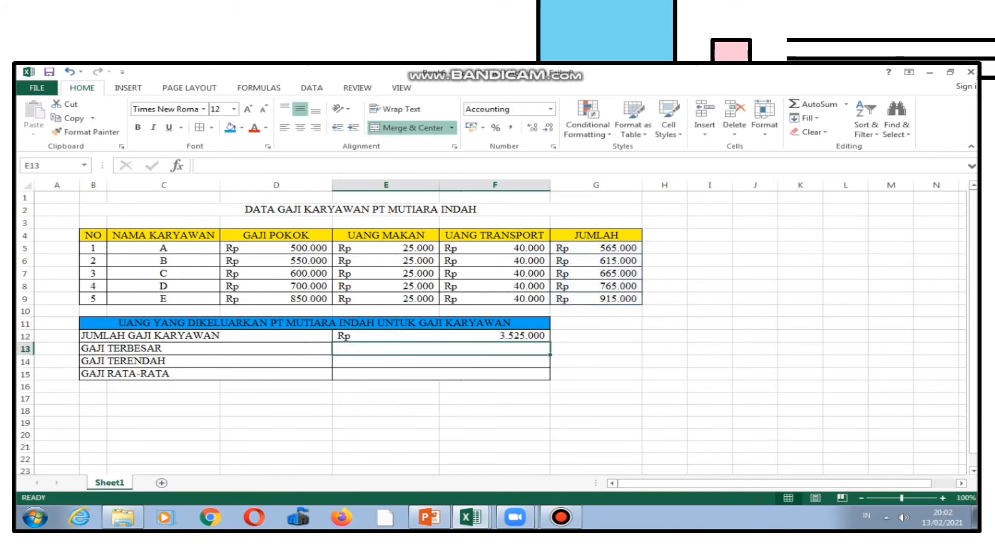
click(596, 374)
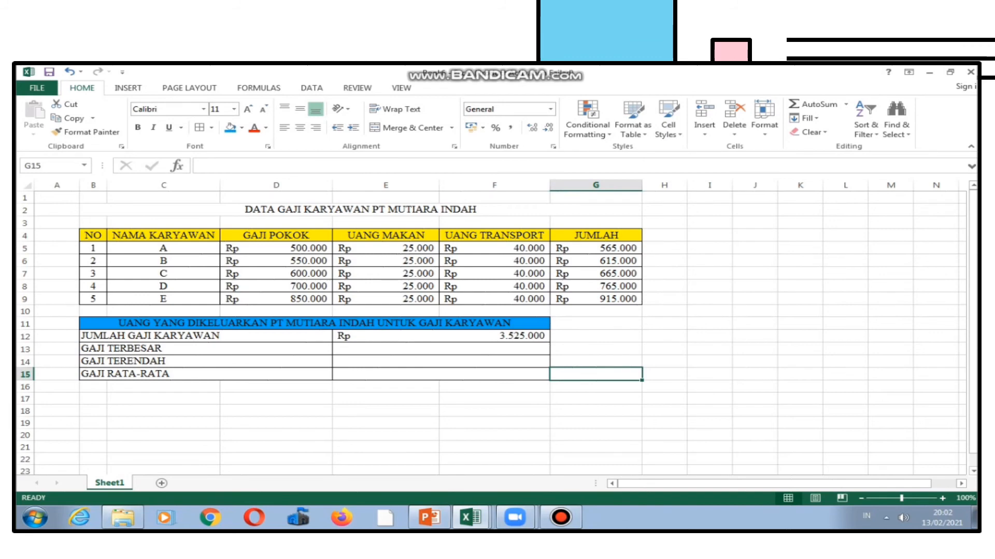
Calculate GAJI TERBESAR in the merged cell E13 with =MAX(G5:G9).
click(440, 349)
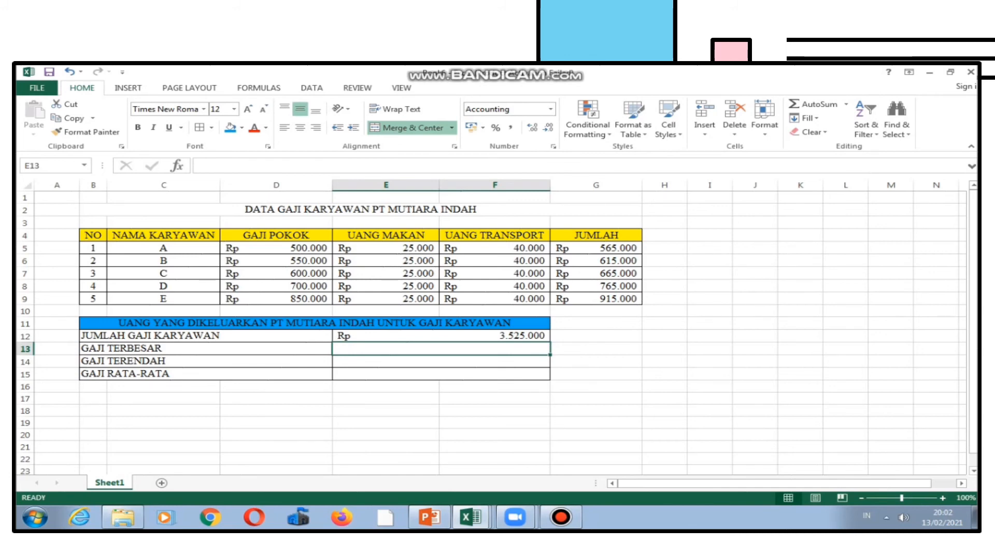
text(=M)
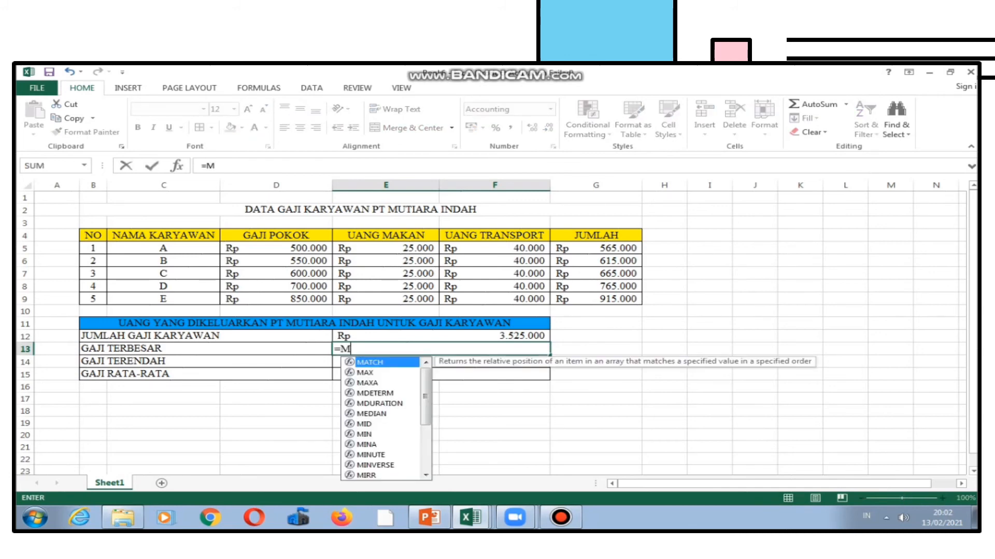
text(AX()
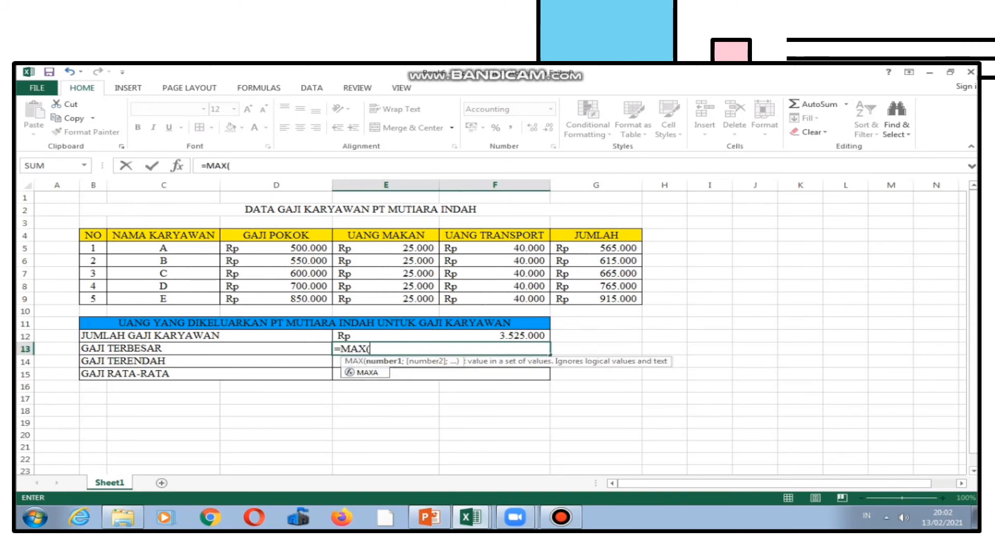
click(596, 249)
drag(596, 248, 596, 299)
text())
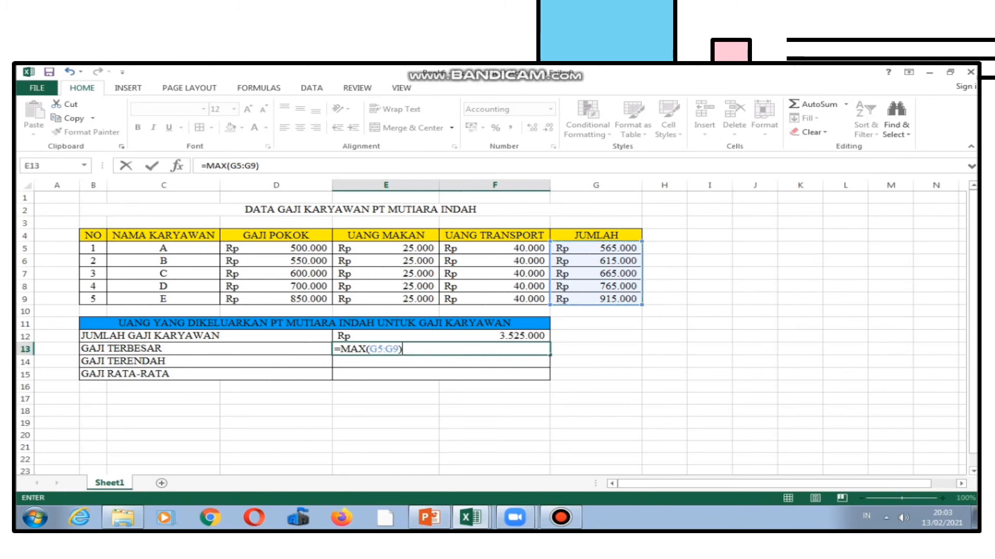
key(Return)
click(596, 349)
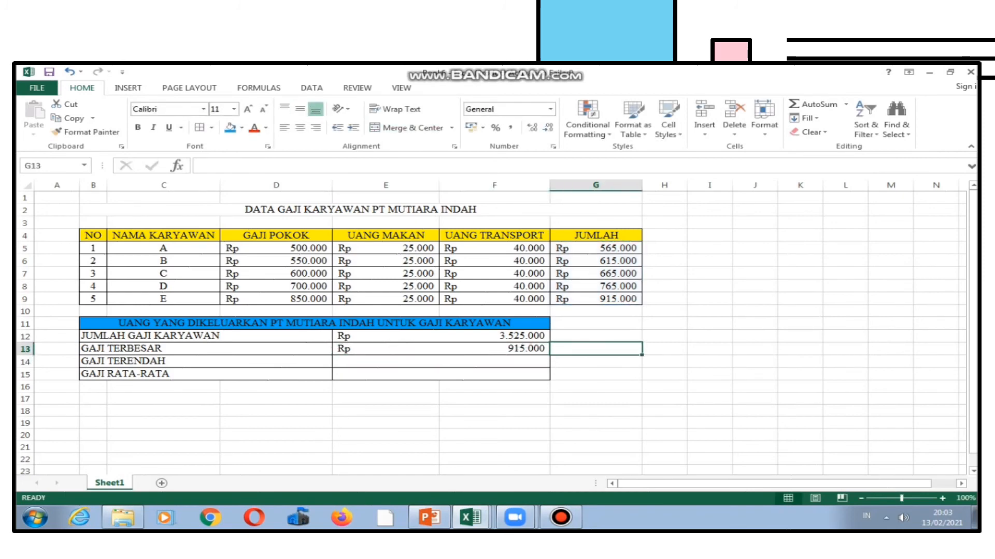
click(441, 349)
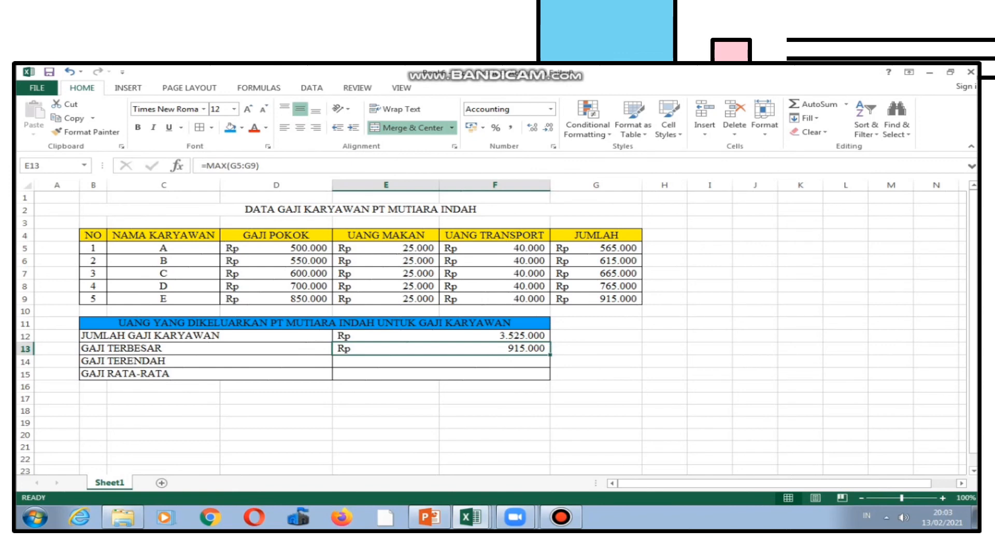
click(596, 299)
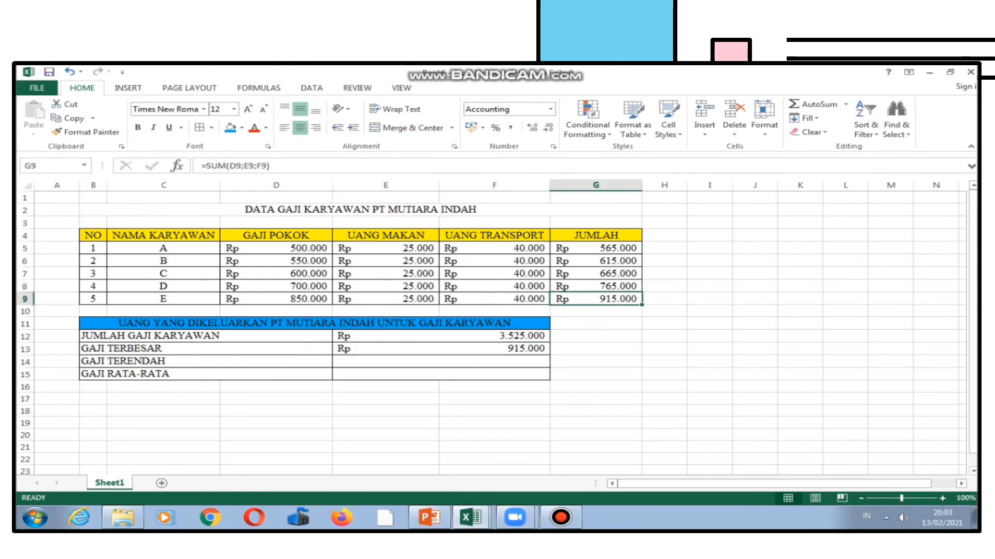
click(163, 299)
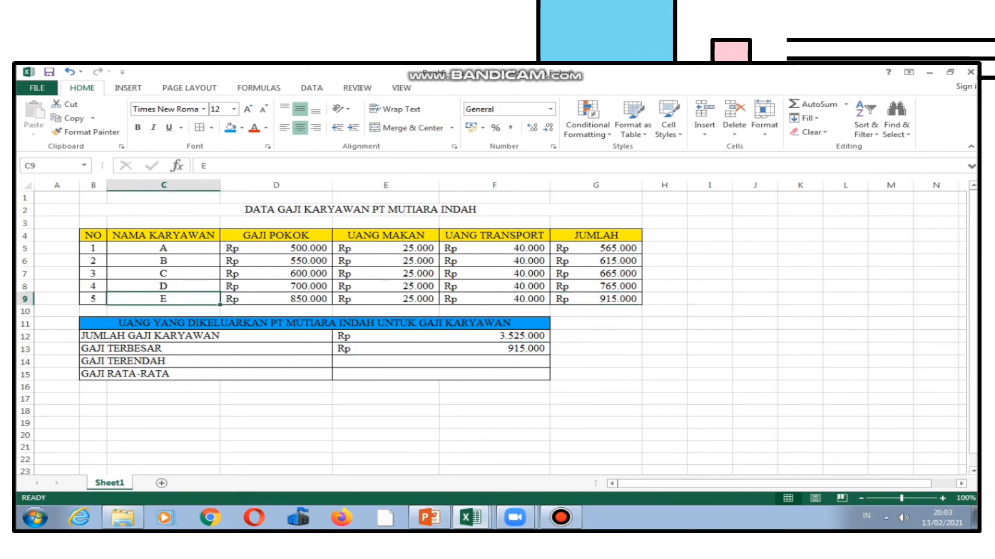
Calculate GAJI TERENDAH in the merged cell E14 with =MIN(G5:G9).
click(440, 361)
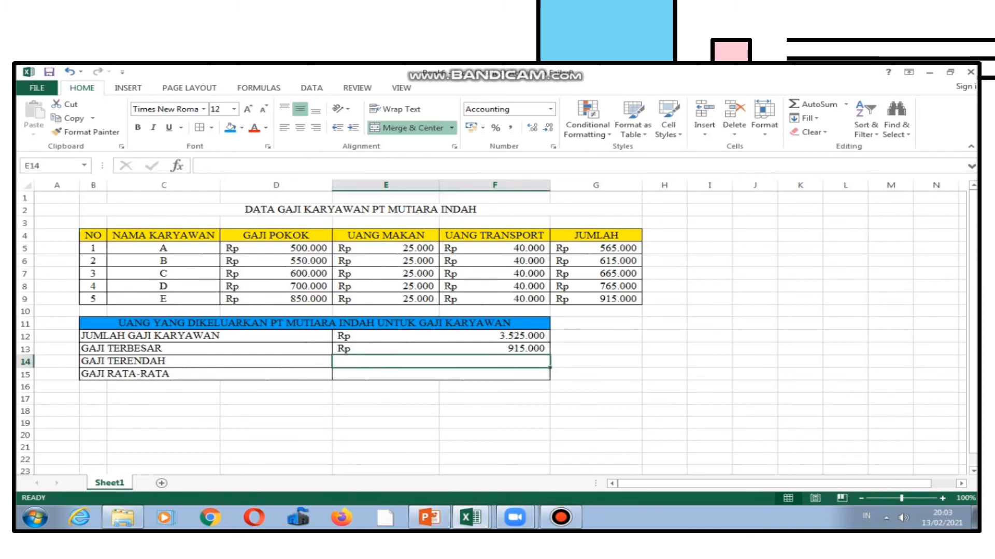
text(=)
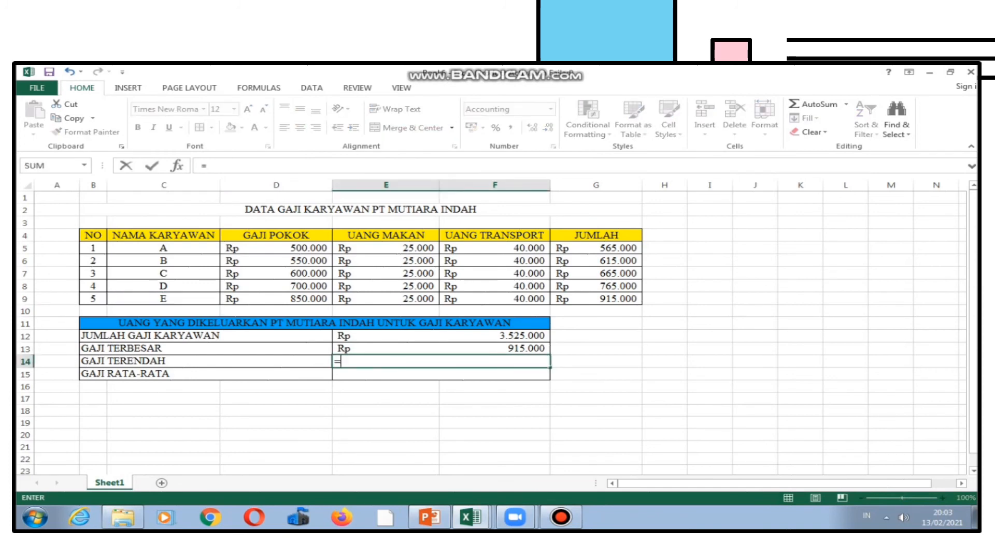
text(MIN()
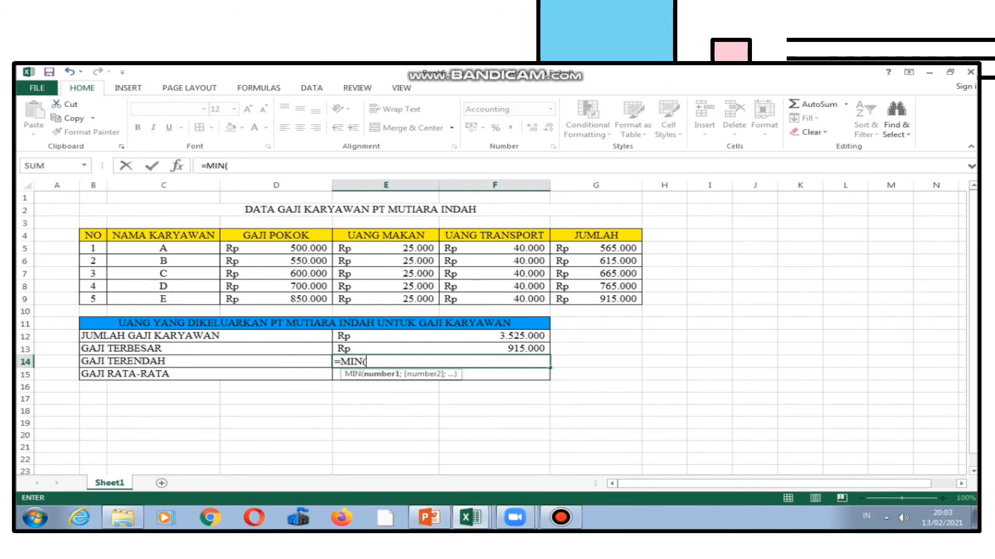
drag(595, 249, 600, 300)
text())
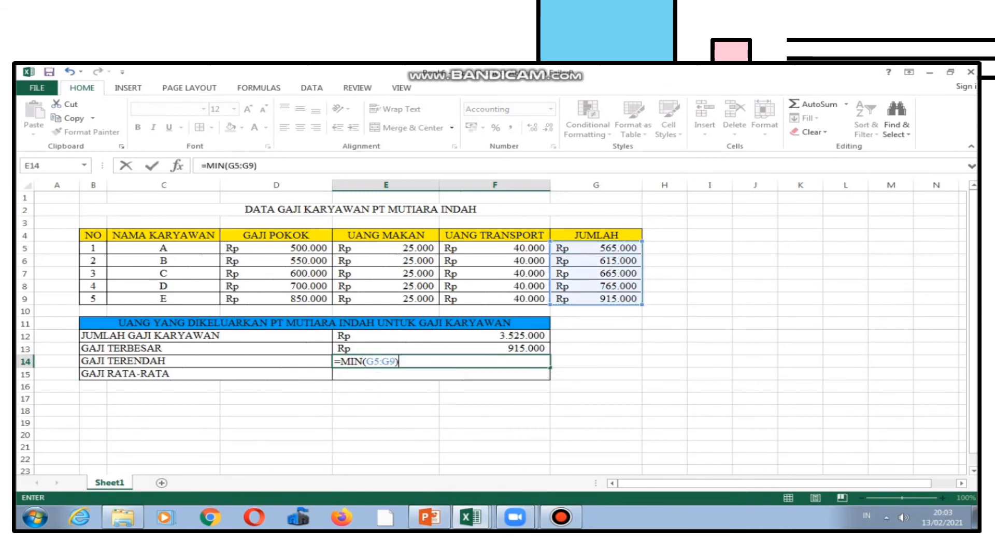
key(Return)
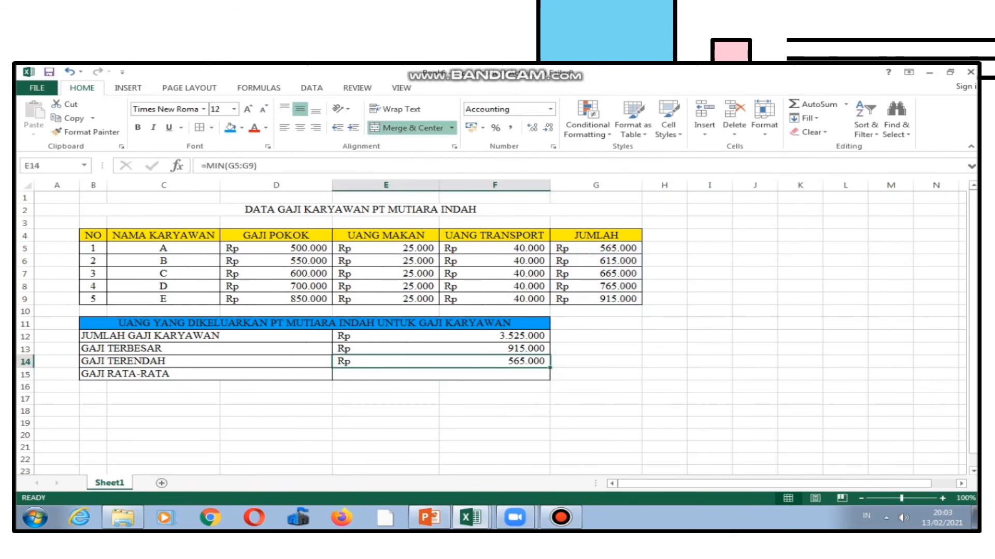
click(595, 248)
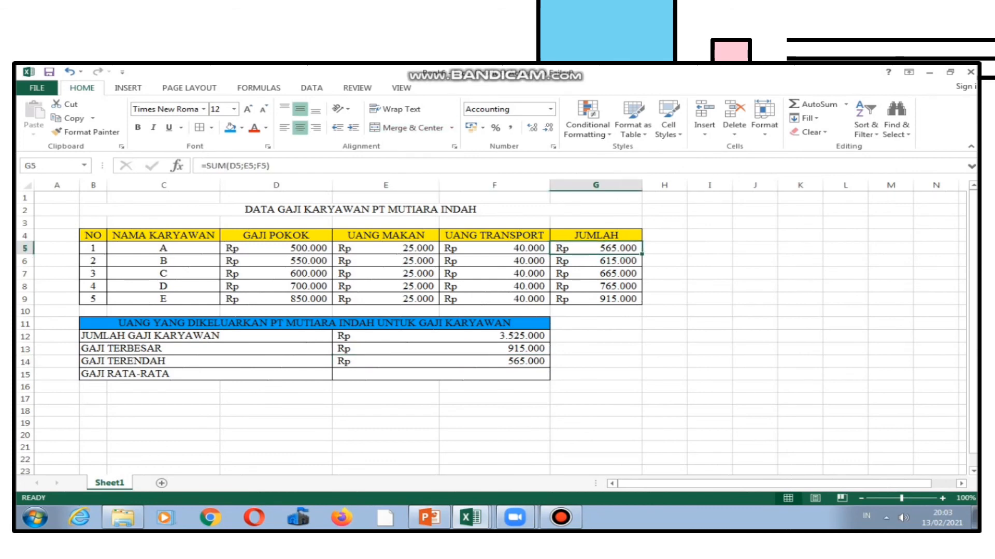
click(164, 248)
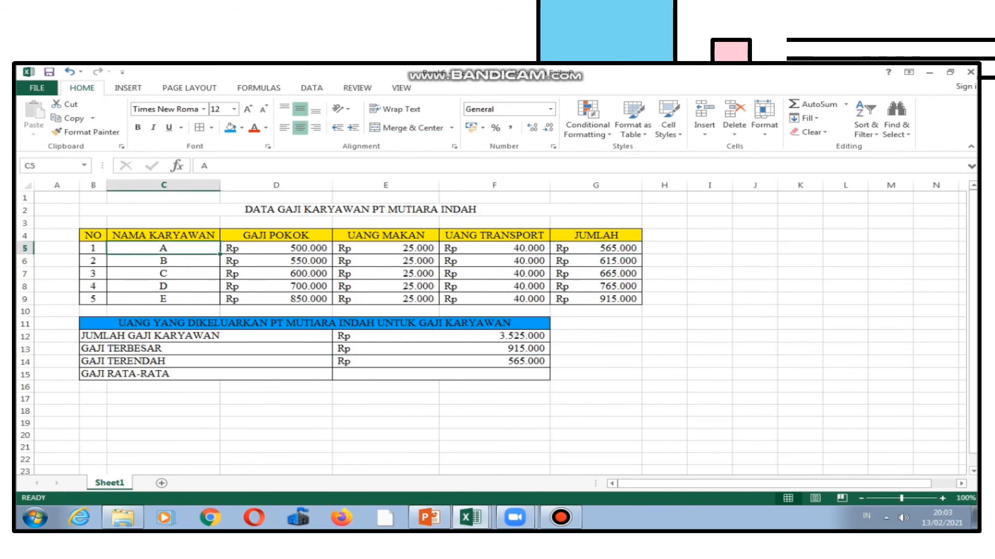
Calculate GAJI RATA-RATA in the merged cell E15 with =AVERAGE(G5:G9).
click(441, 374)
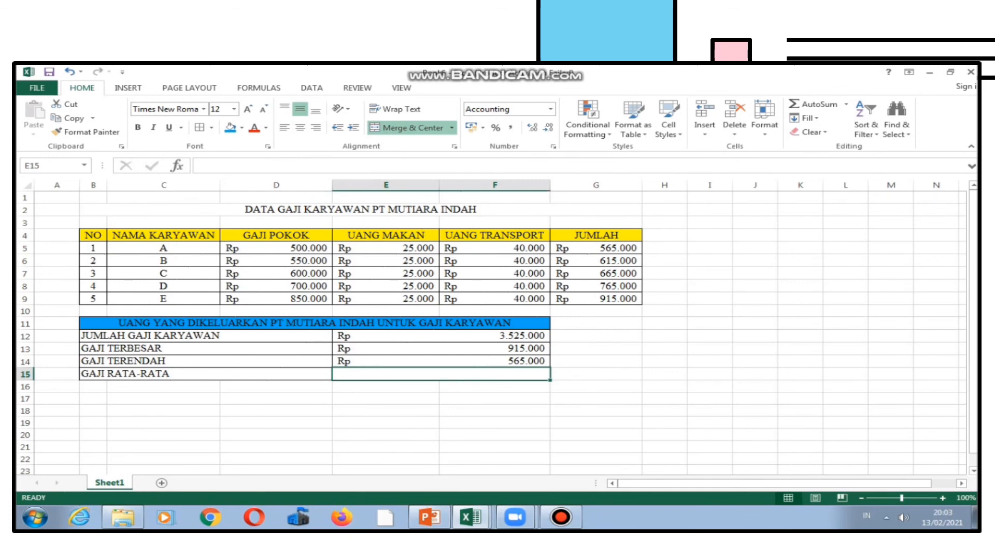
text(=)
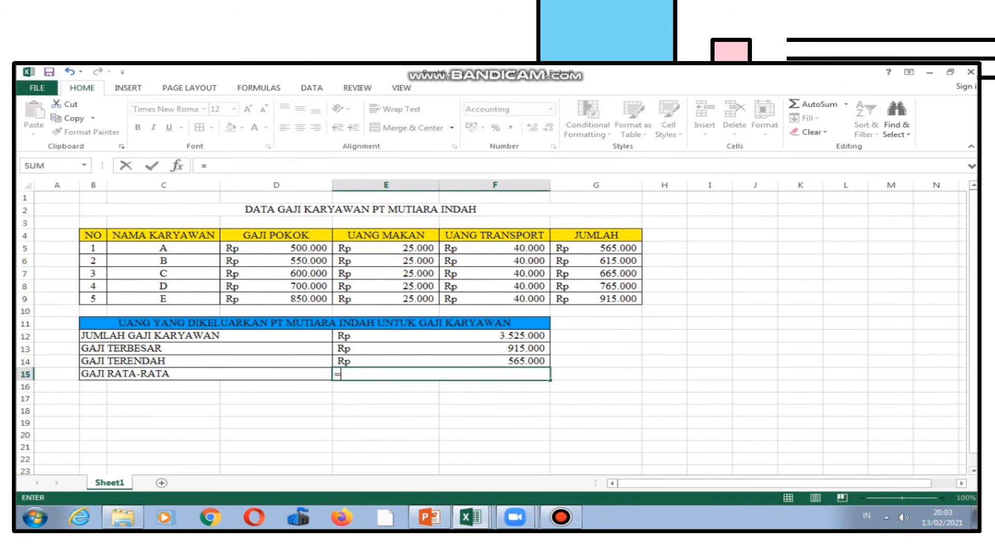
text(AVERAGE)
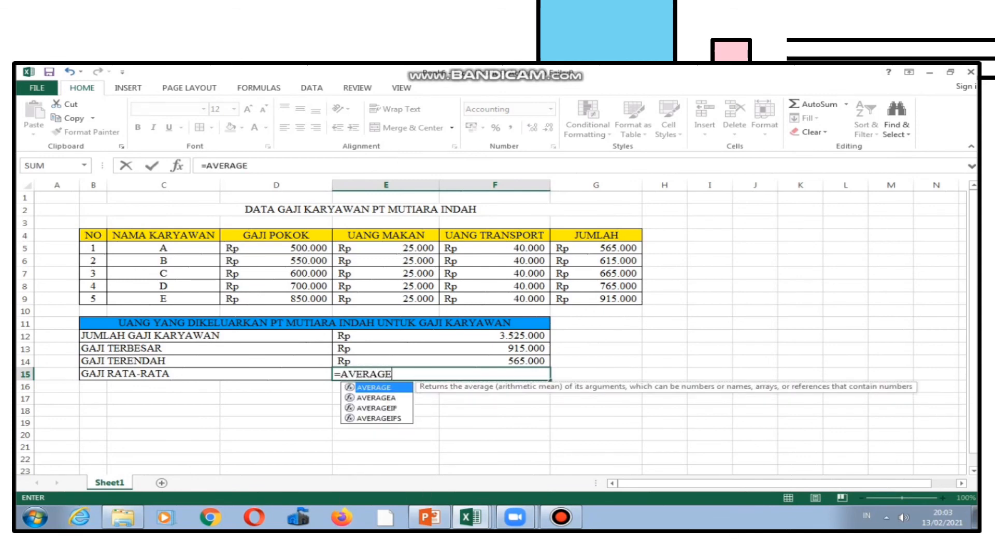
text(()
drag(595, 249, 596, 299)
text())
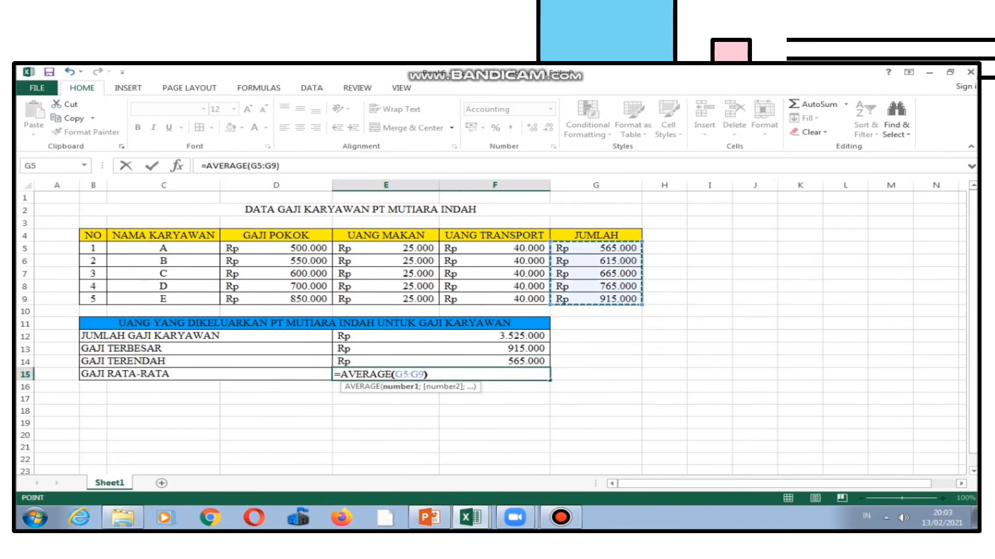
key(Return)
click(494, 411)
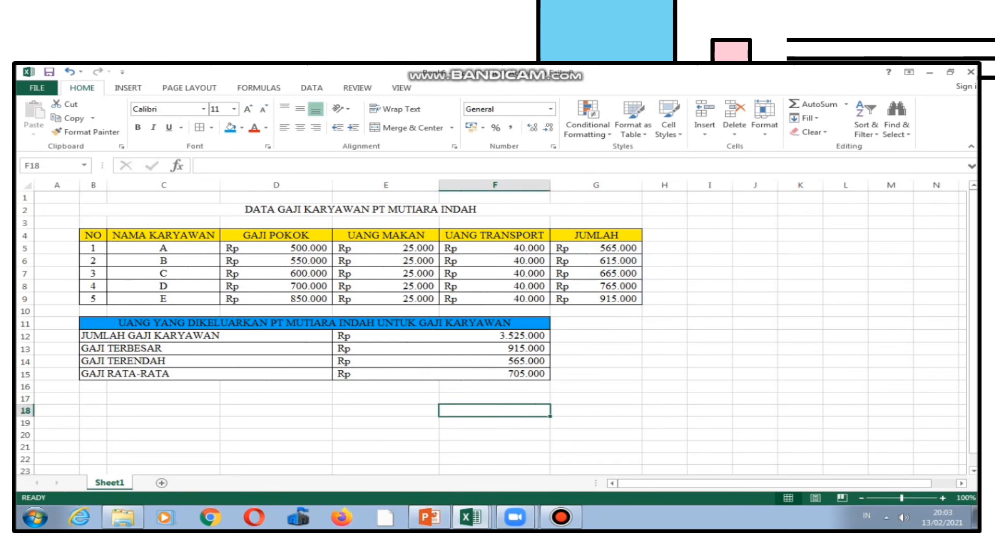
click(596, 374)
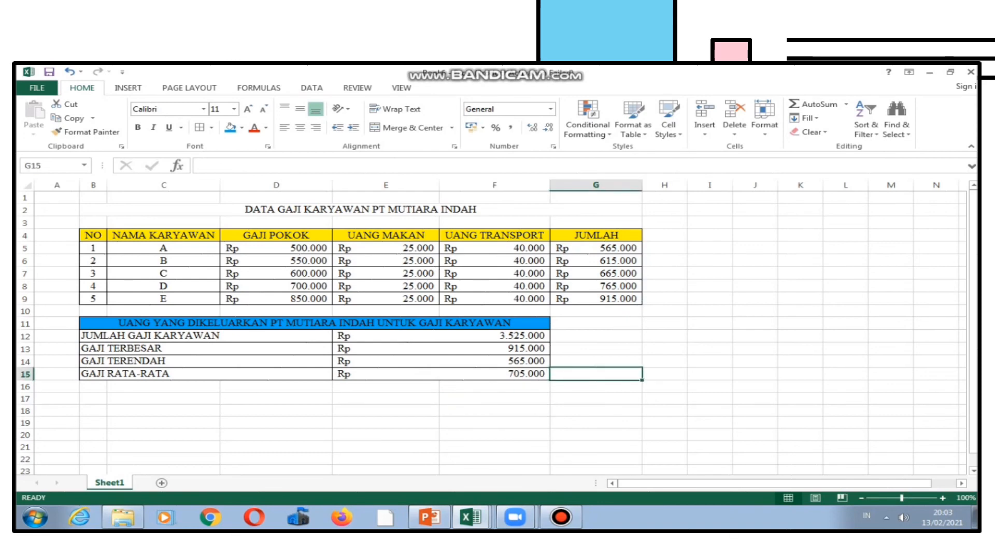